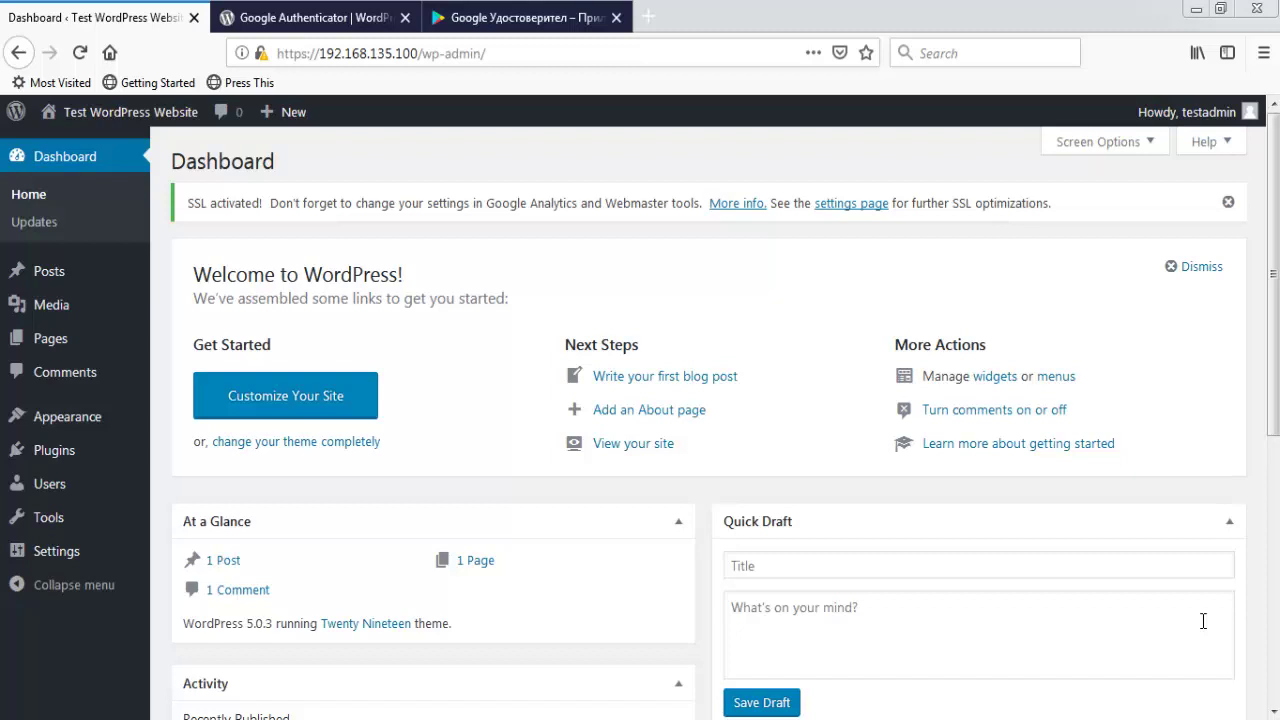
# - Review the Google Authenticator app on Google Play, then its WordPress.org plugin page (version 0.48)
pyautogui.click(535, 17)
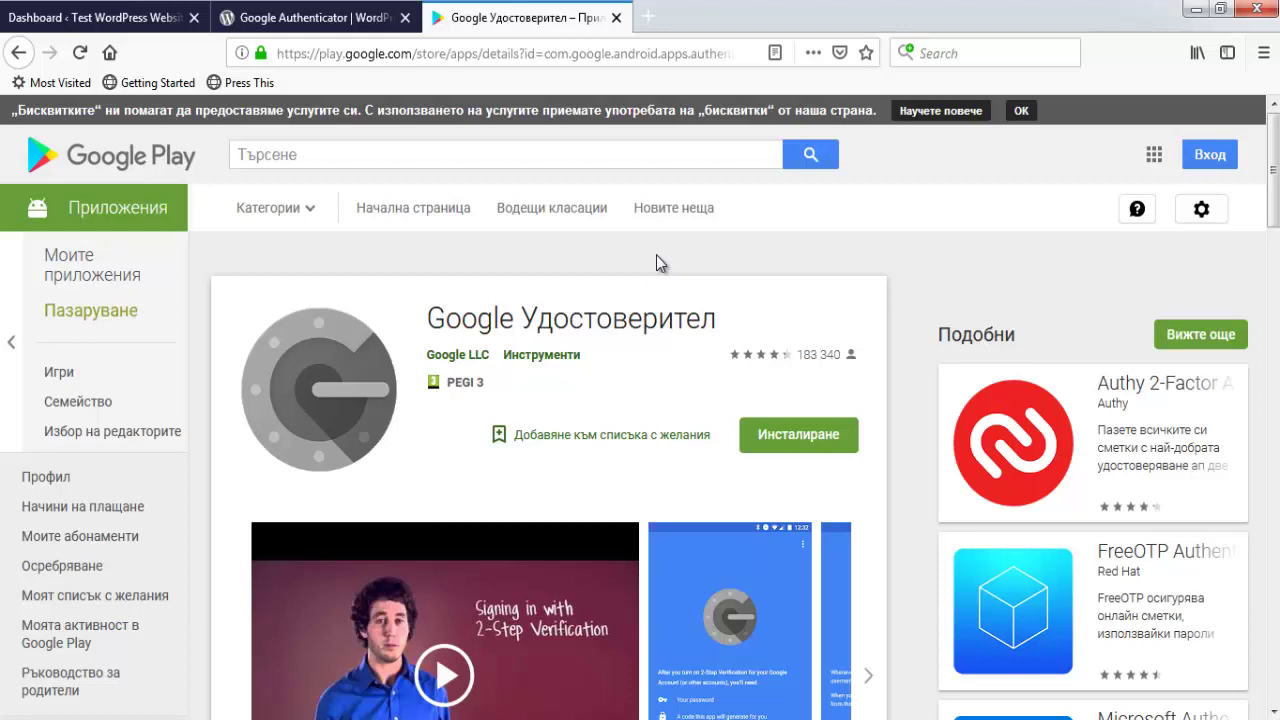
pyautogui.click(366, 16)
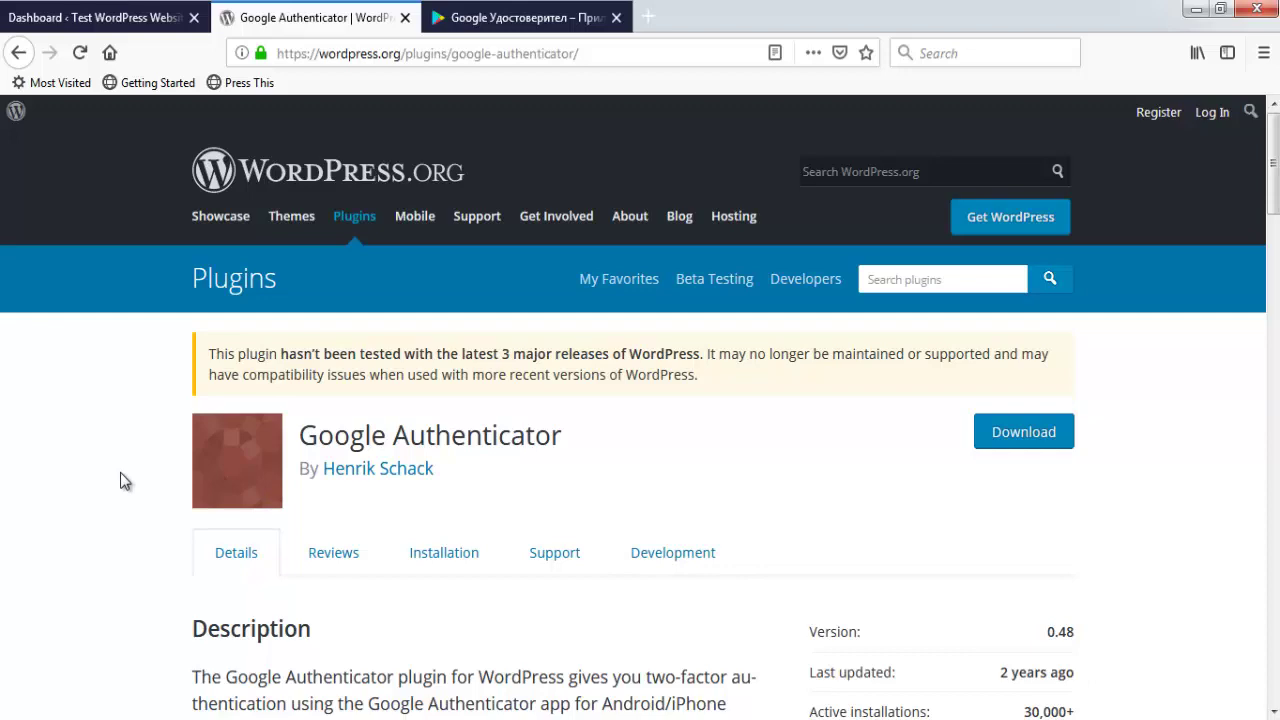
pyautogui.scroll(-5, 120, 474)
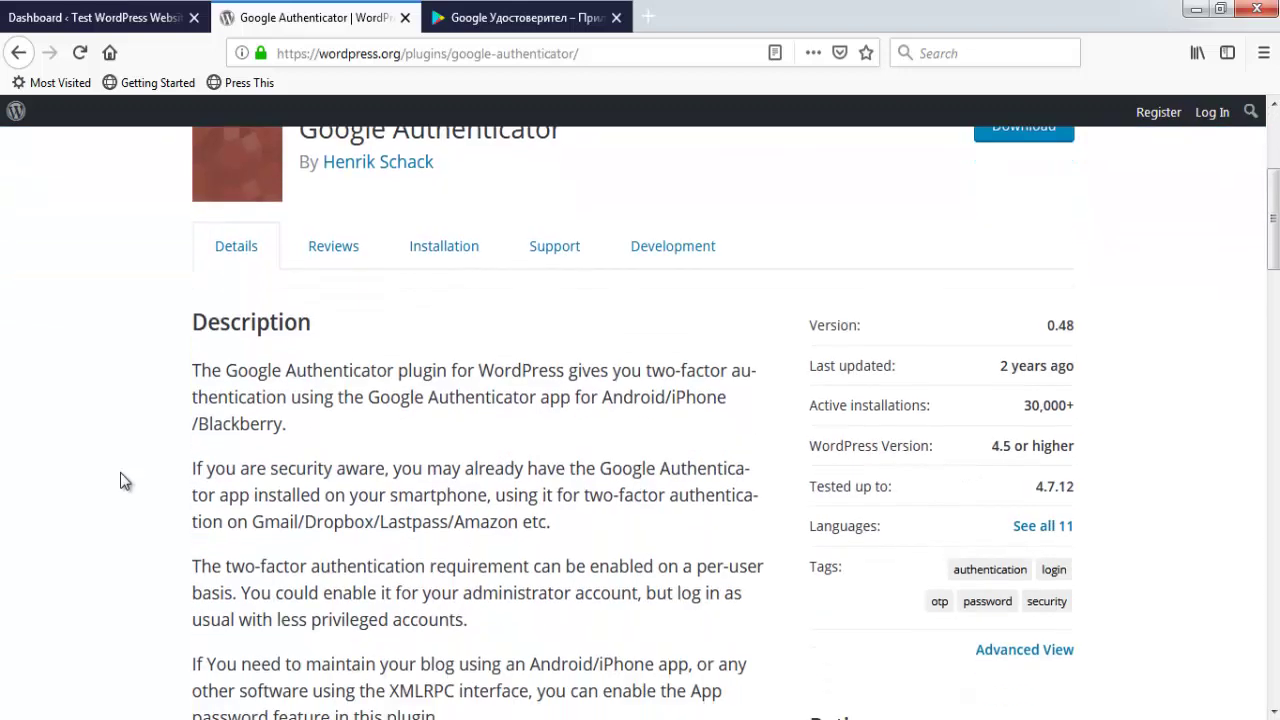
pyautogui.scroll(-2, 120, 474)
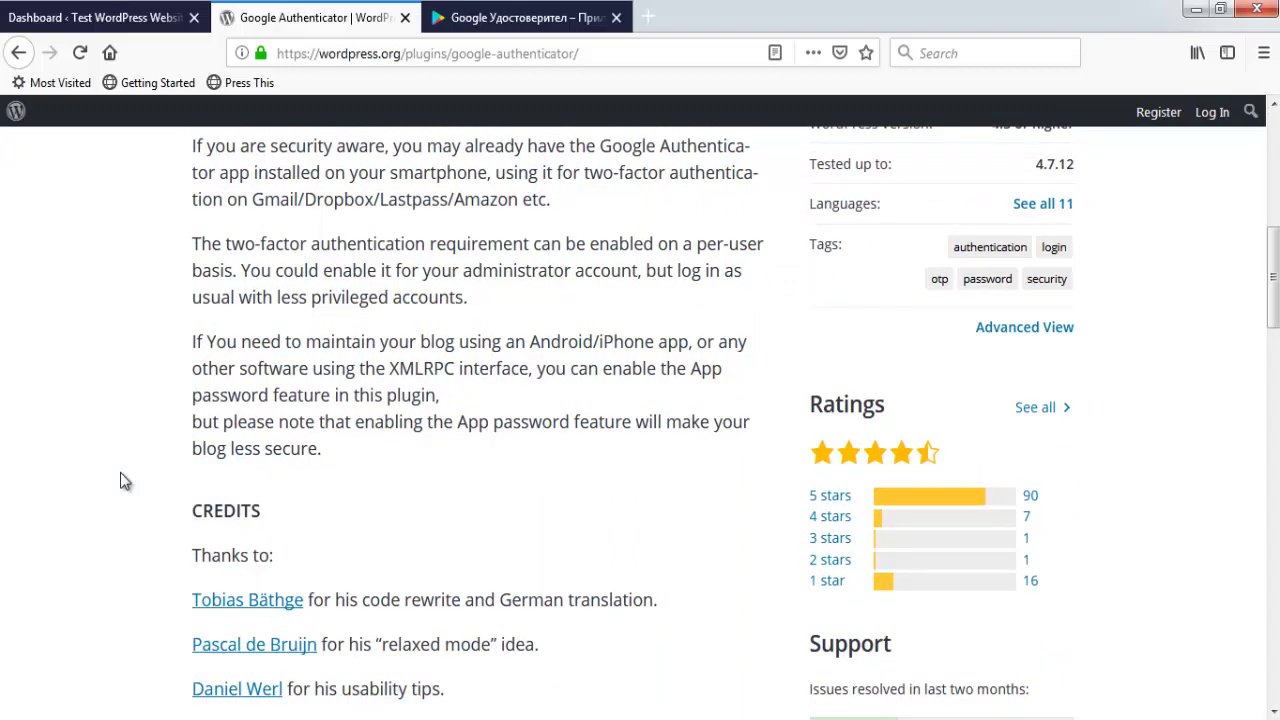
pyautogui.scroll(5, 120, 478)
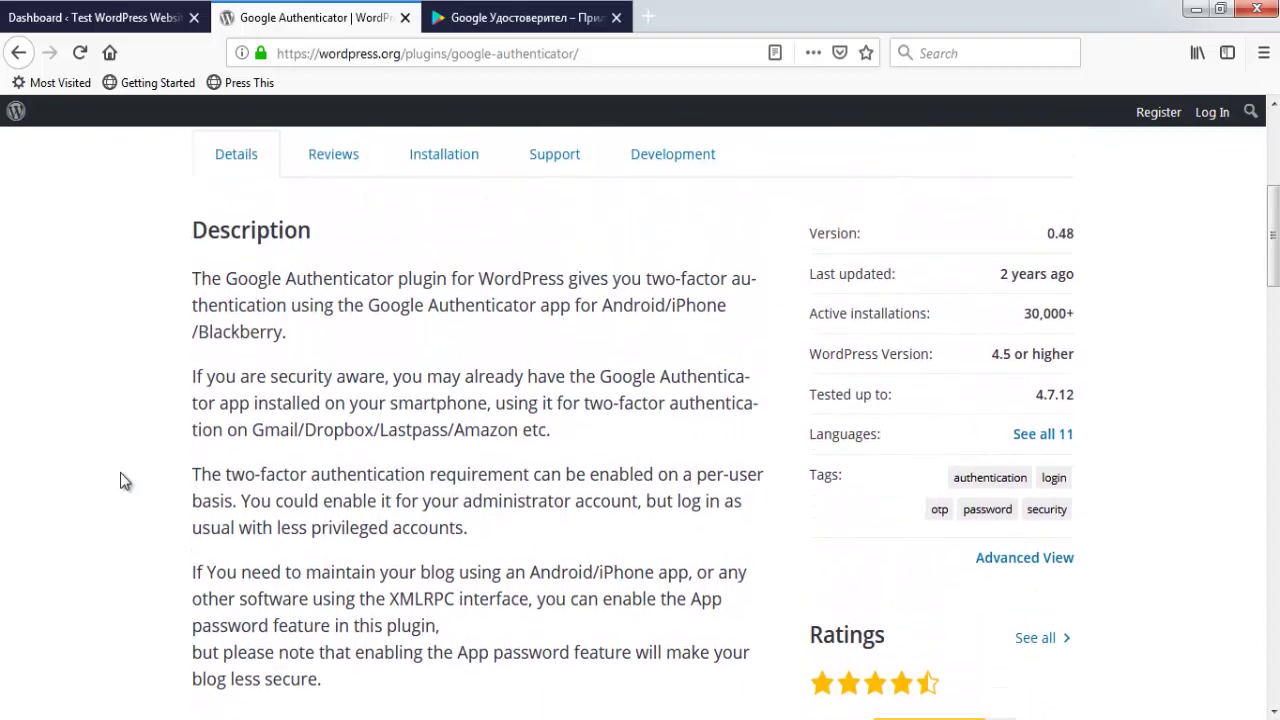
pyautogui.scroll(1, 121, 481)
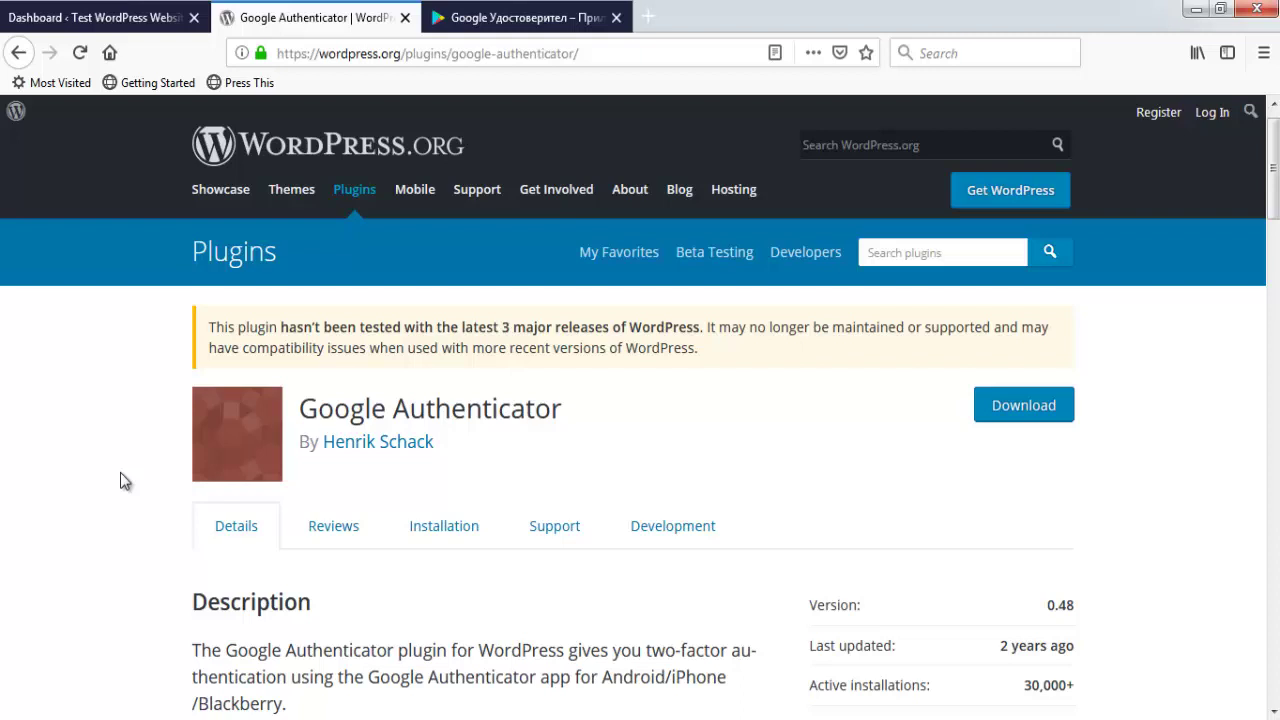
# - Log out of the admin area and log back in as testadmin, declining the browser's offer to save the login
pyautogui.click(95, 17)
pyautogui.moveTo(1199, 124)
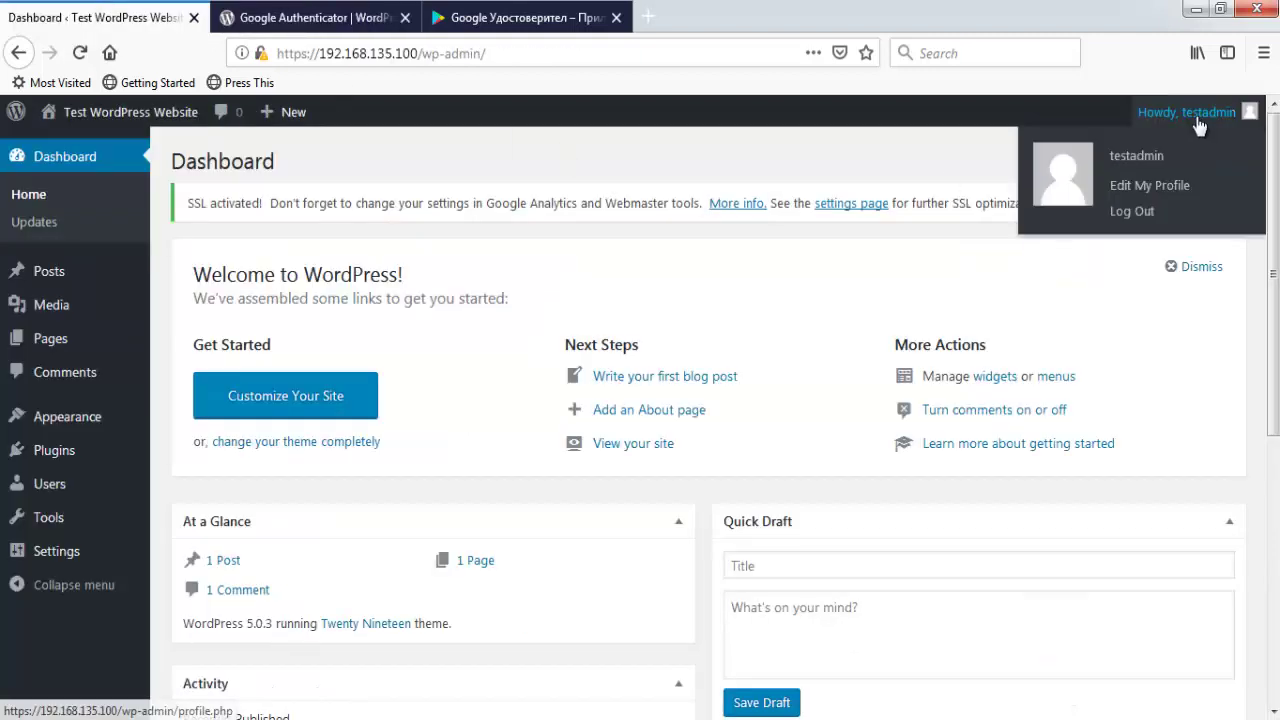
pyautogui.click(1140, 214)
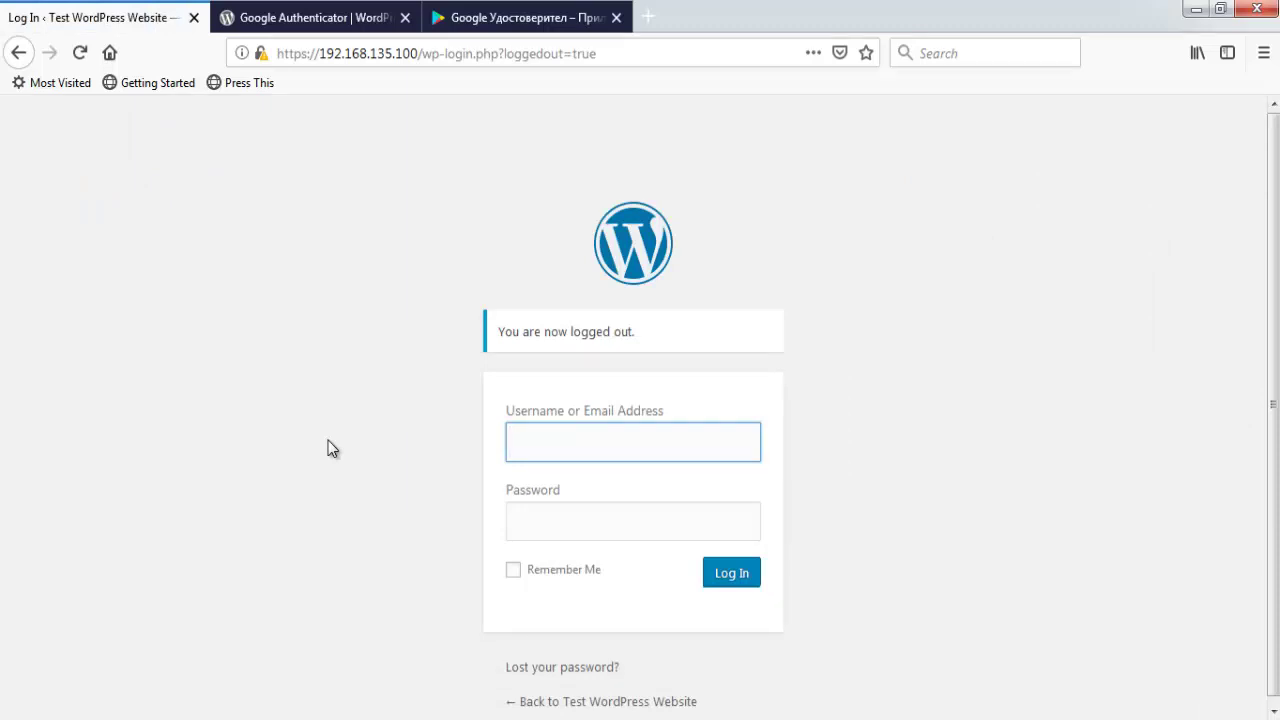
pyautogui.write('test')
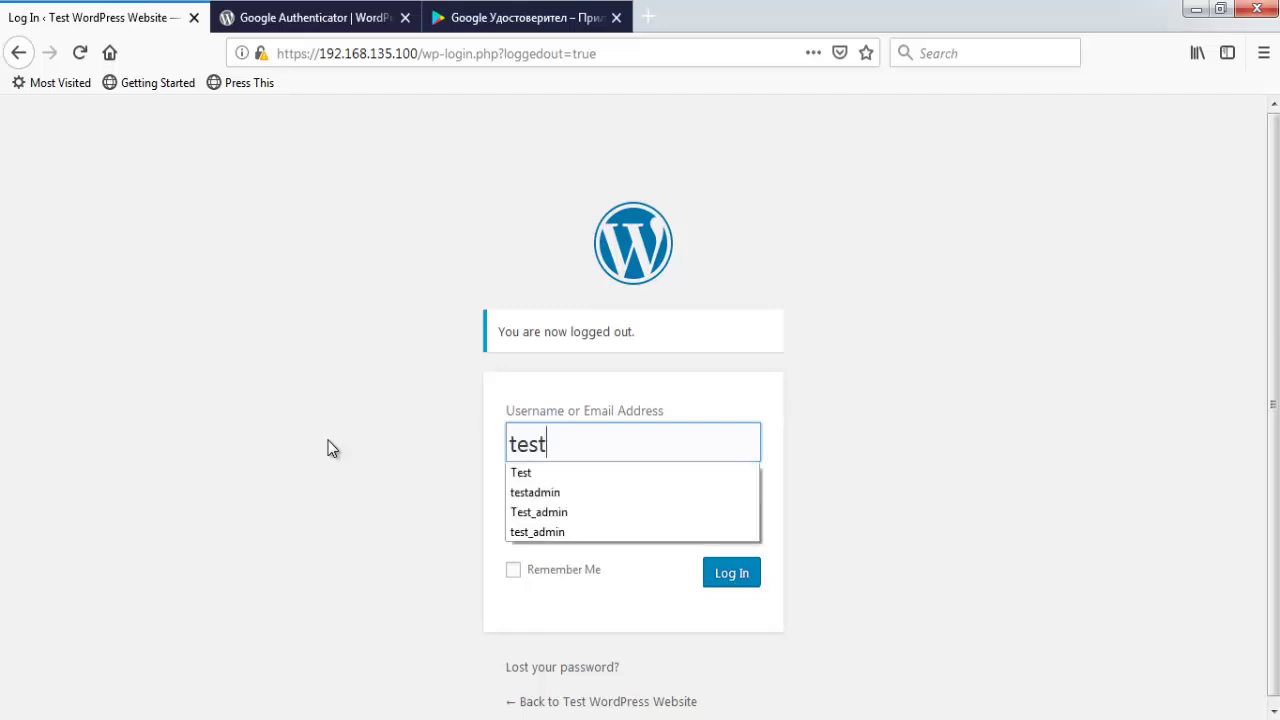
pyautogui.write('admin')
pyautogui.press('Tab')
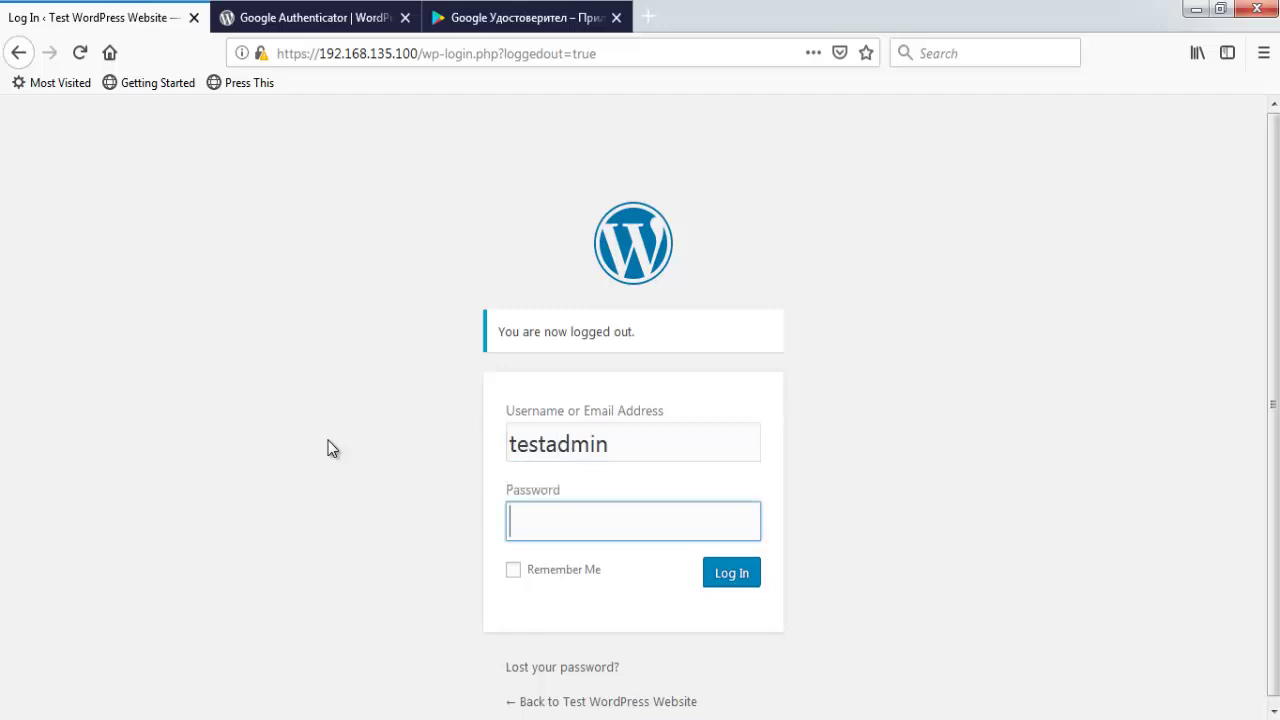
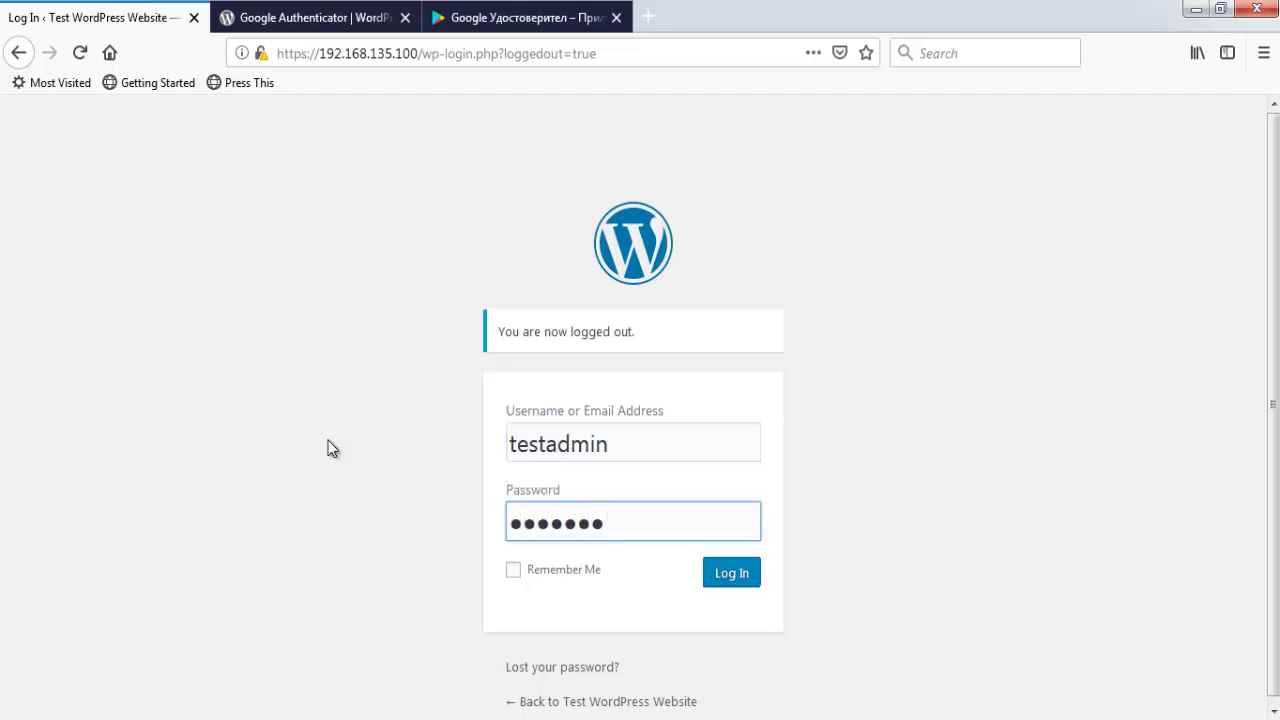
pyautogui.press('Return')
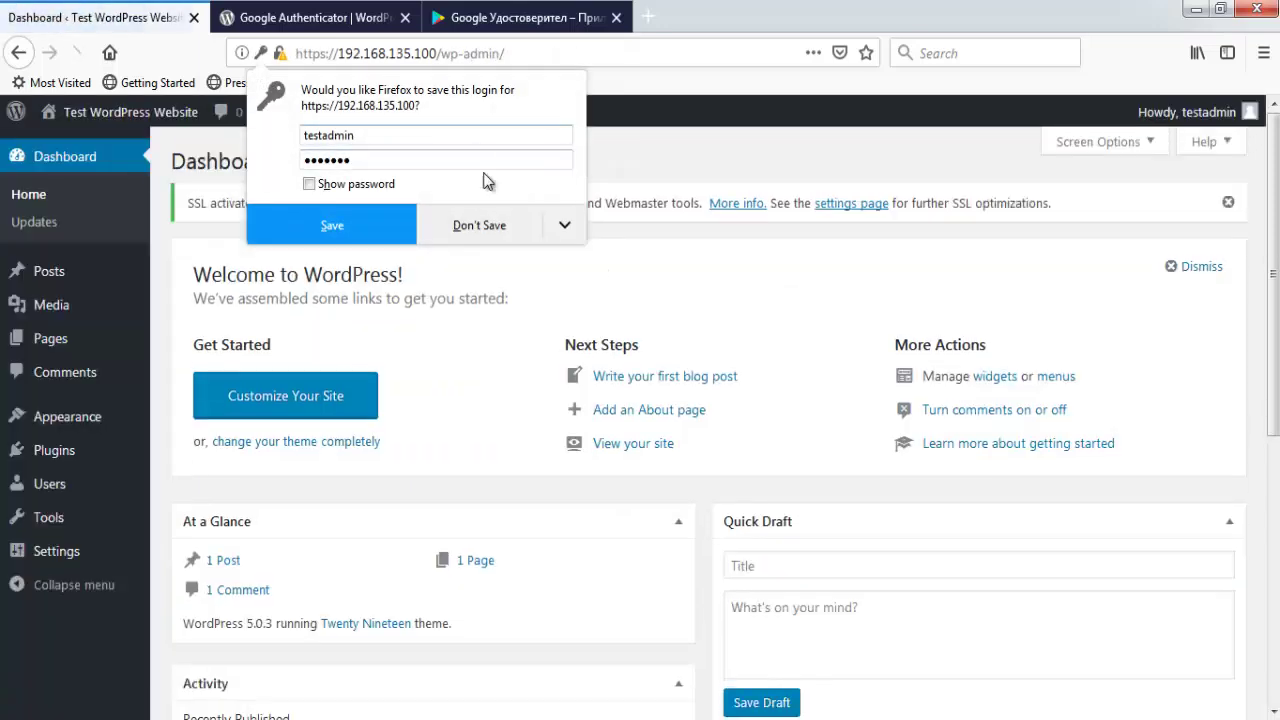
pyautogui.click(475, 222)
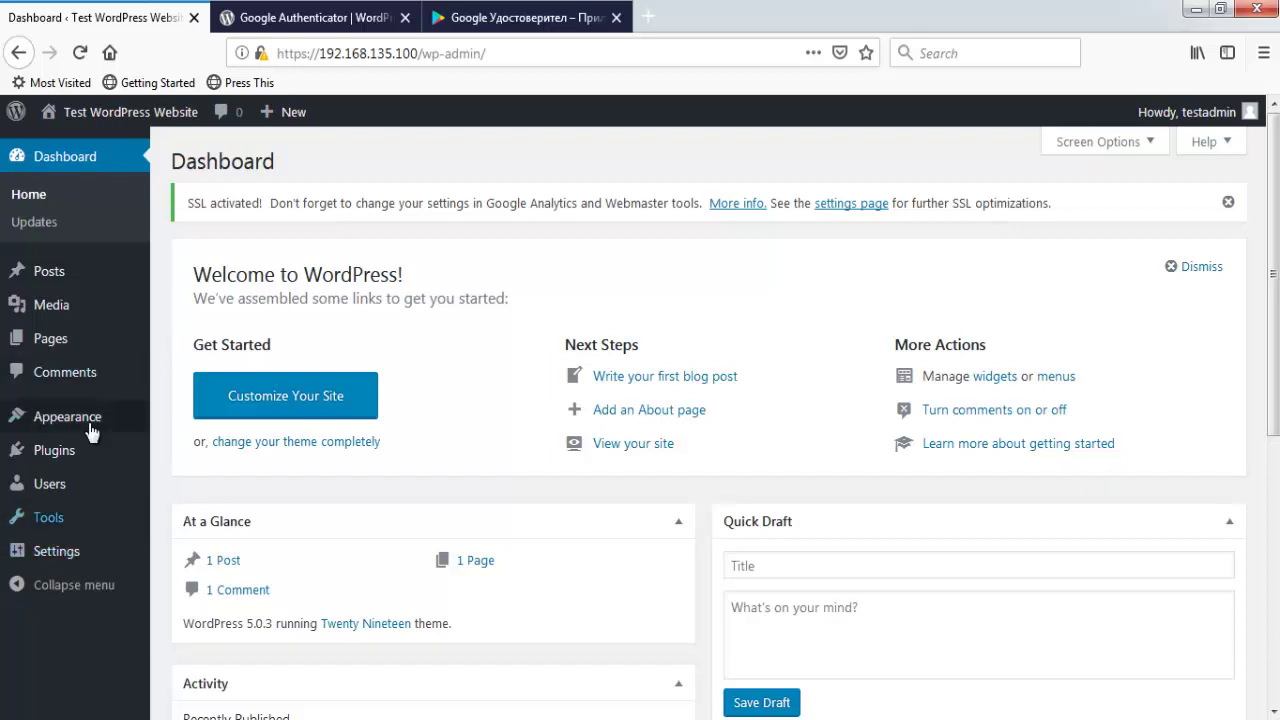
# - Search Plugins > Add New for 'goolgle authenticator'
pyautogui.moveTo(109, 449)
pyautogui.click(181, 484)
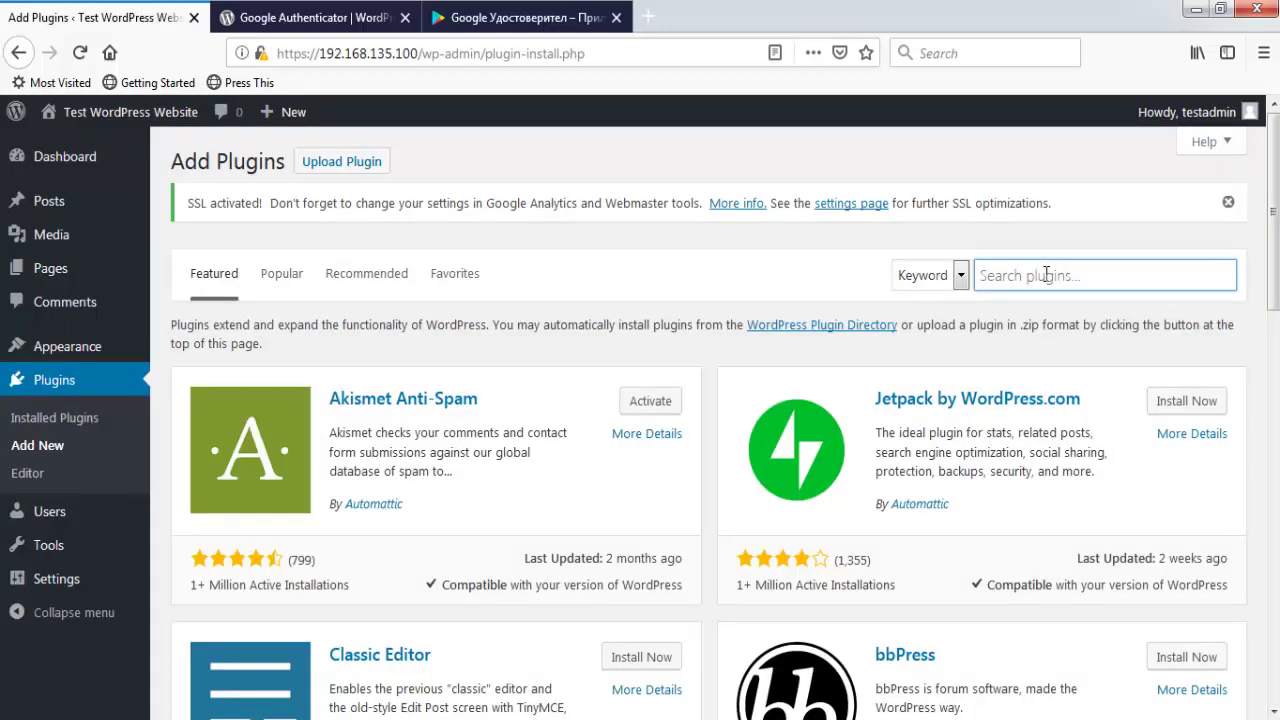
pyautogui.write('gool')
pyautogui.write('gle au')
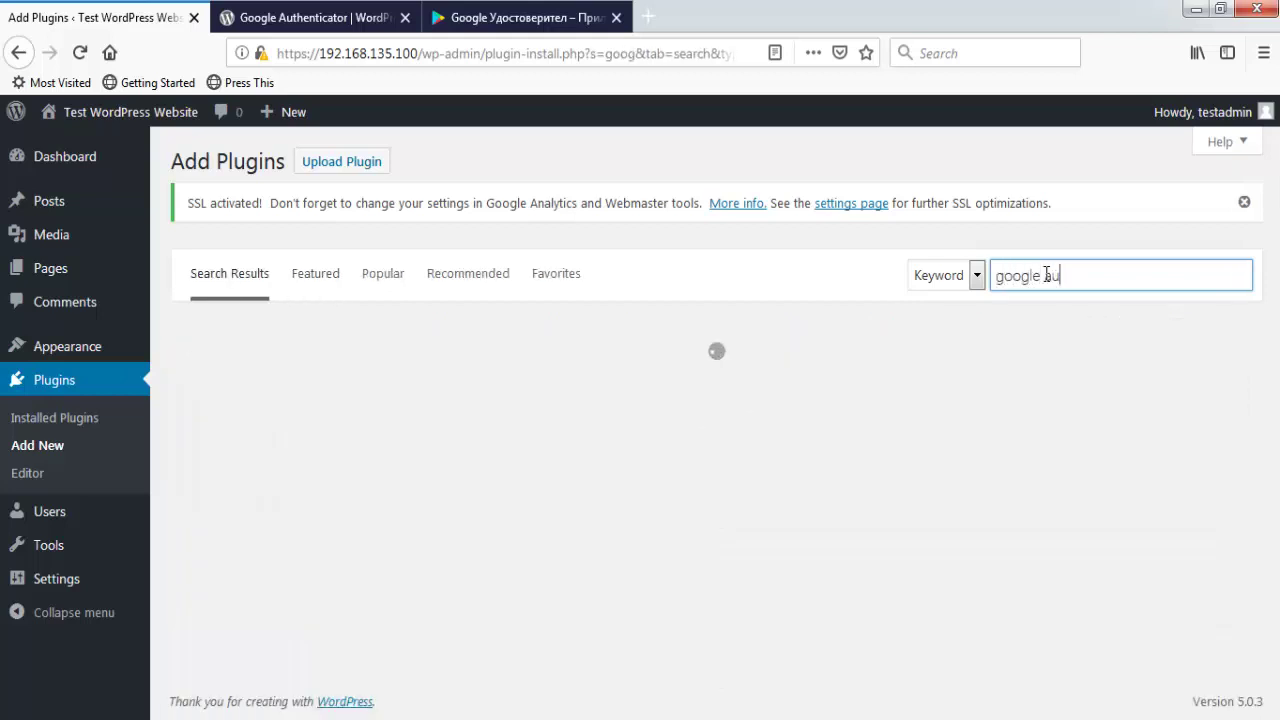
pyautogui.write('thenti')
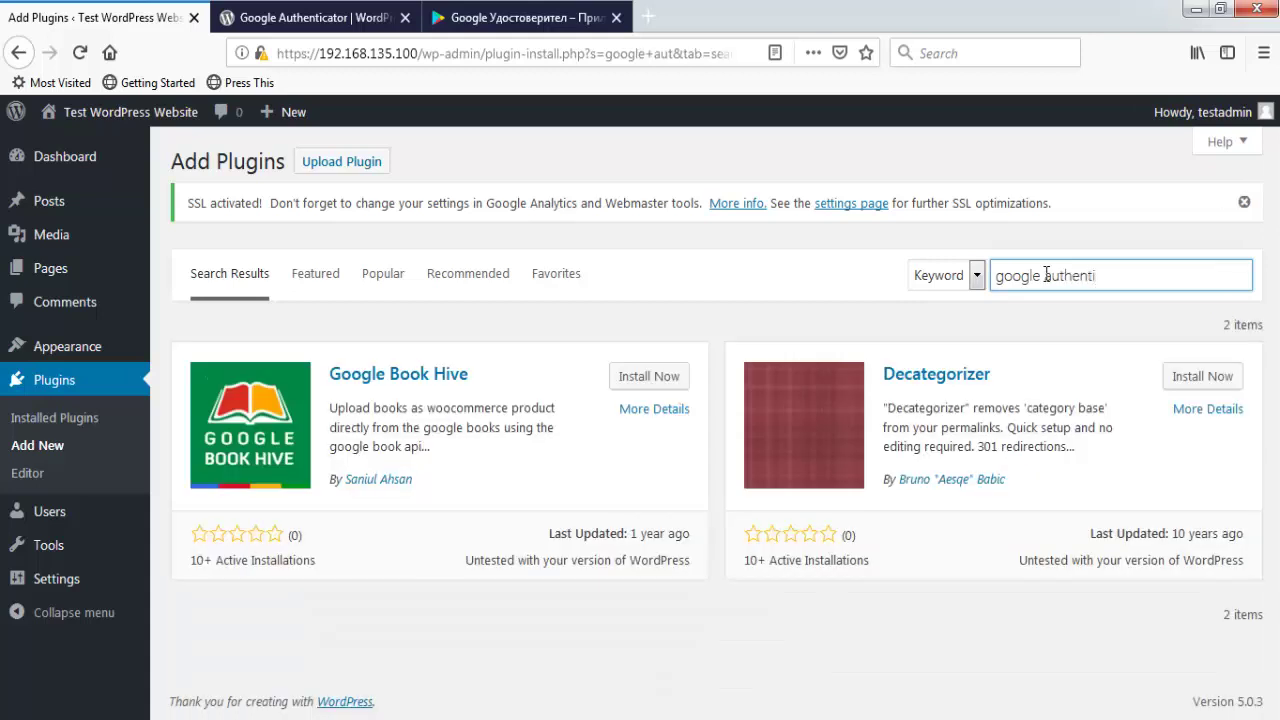
pyautogui.write('cator')
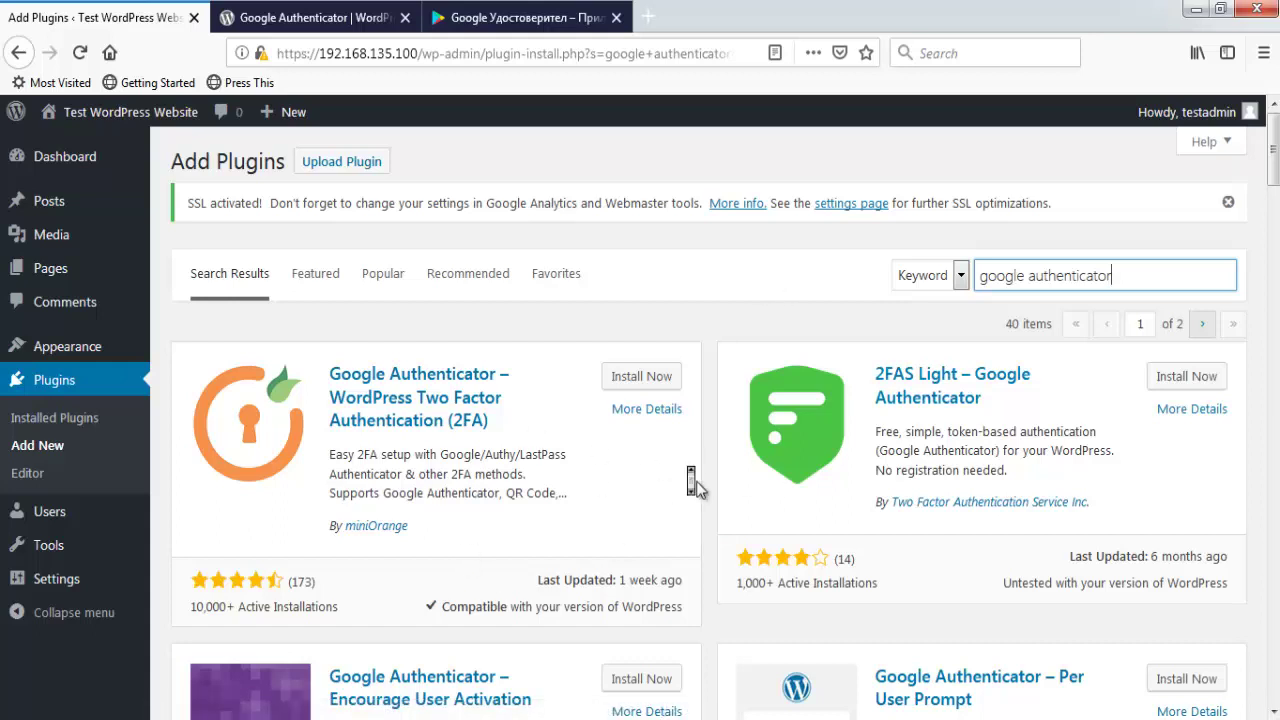
# - Install and activate the Google Authenticator plugin after checking it against its WordPress.org page
pyautogui.scroll(-2, 690, 480)
pyautogui.scroll(-5, 690, 480)
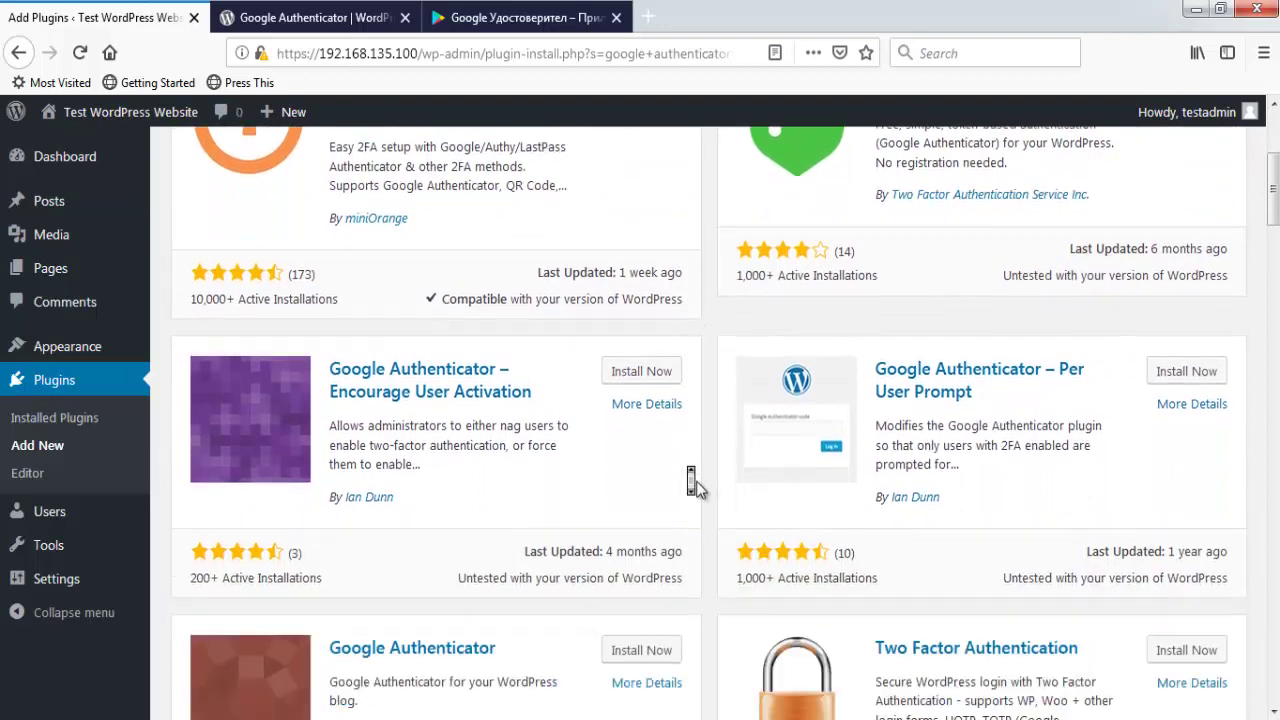
pyautogui.scroll(-3, 693, 482)
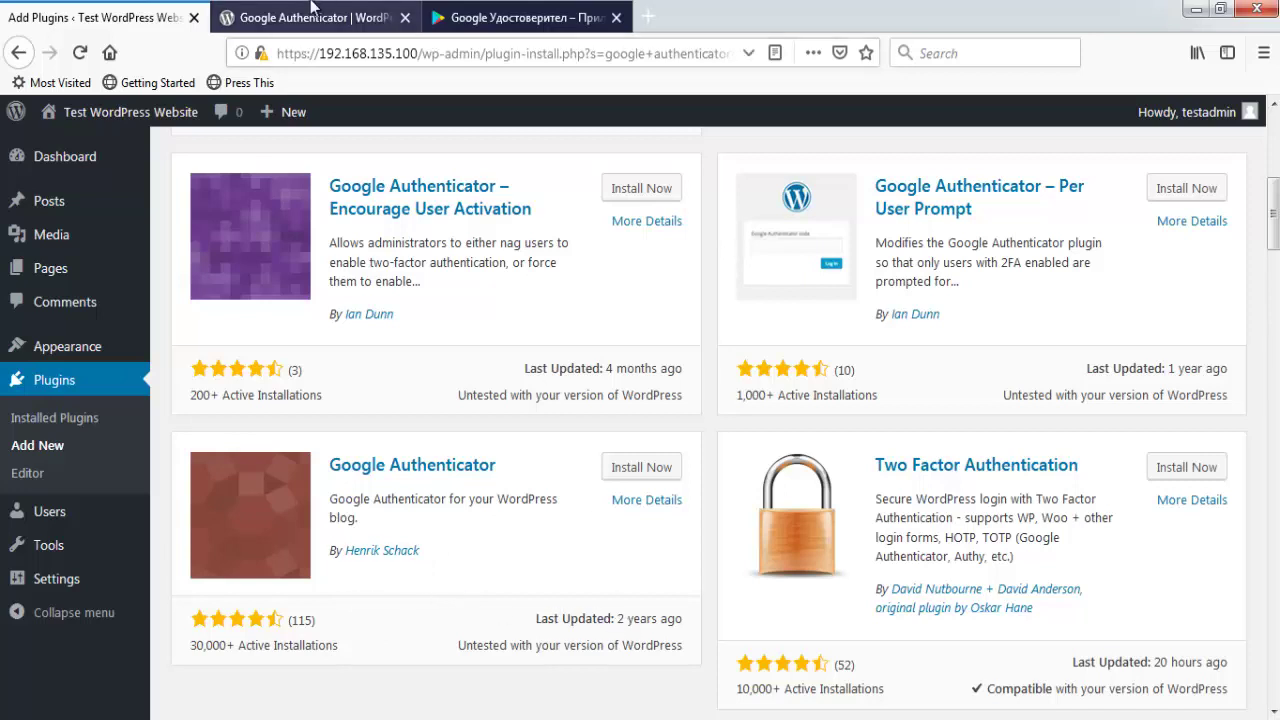
pyautogui.click(340, 17)
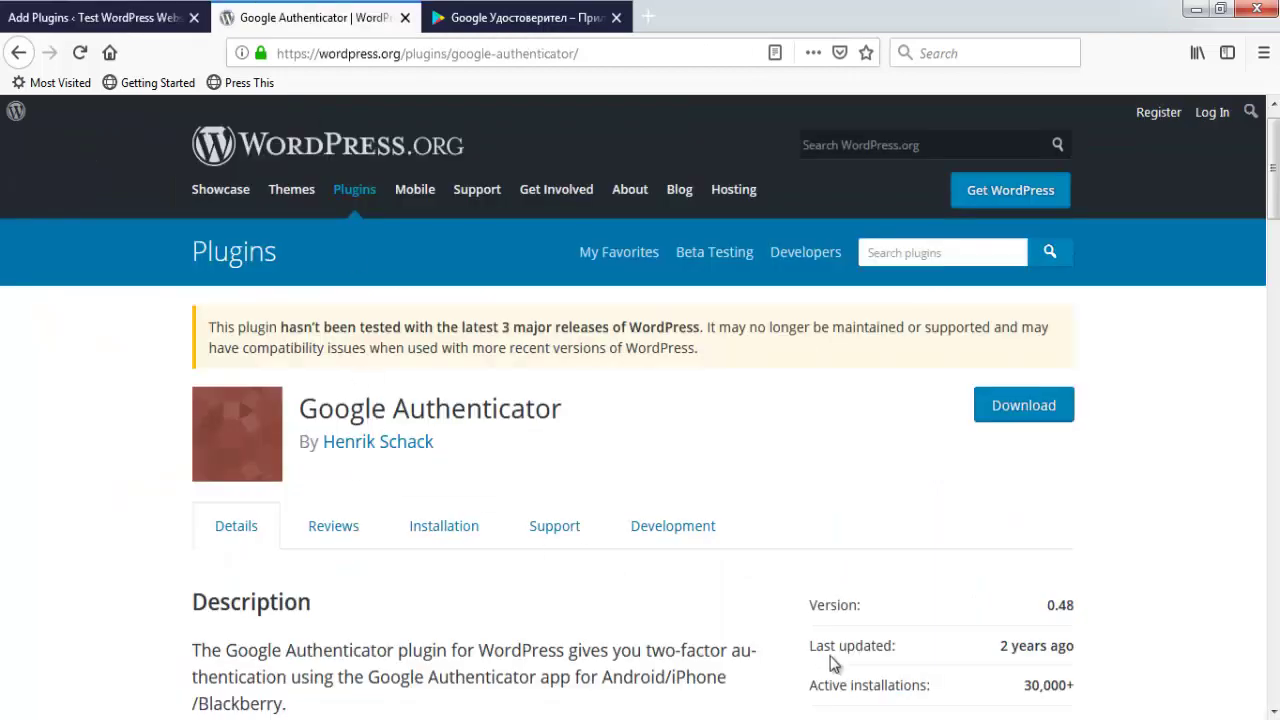
pyautogui.click(88, 12)
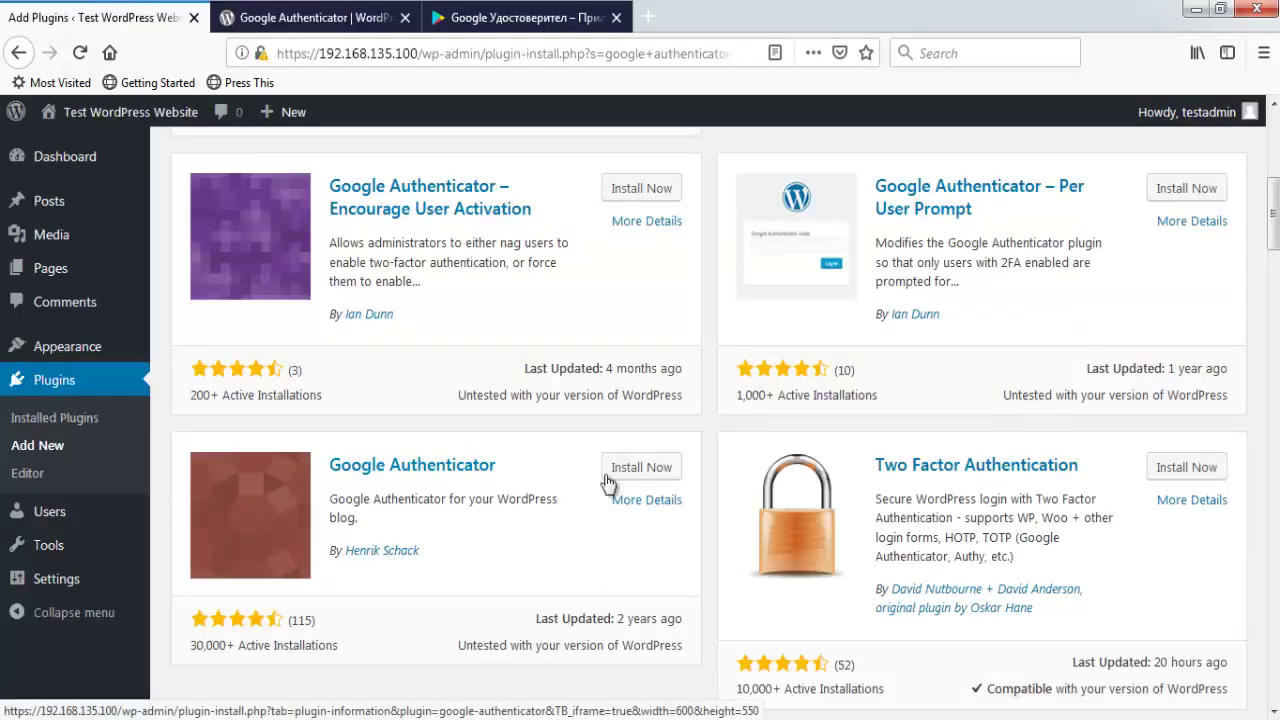
pyautogui.click(641, 469)
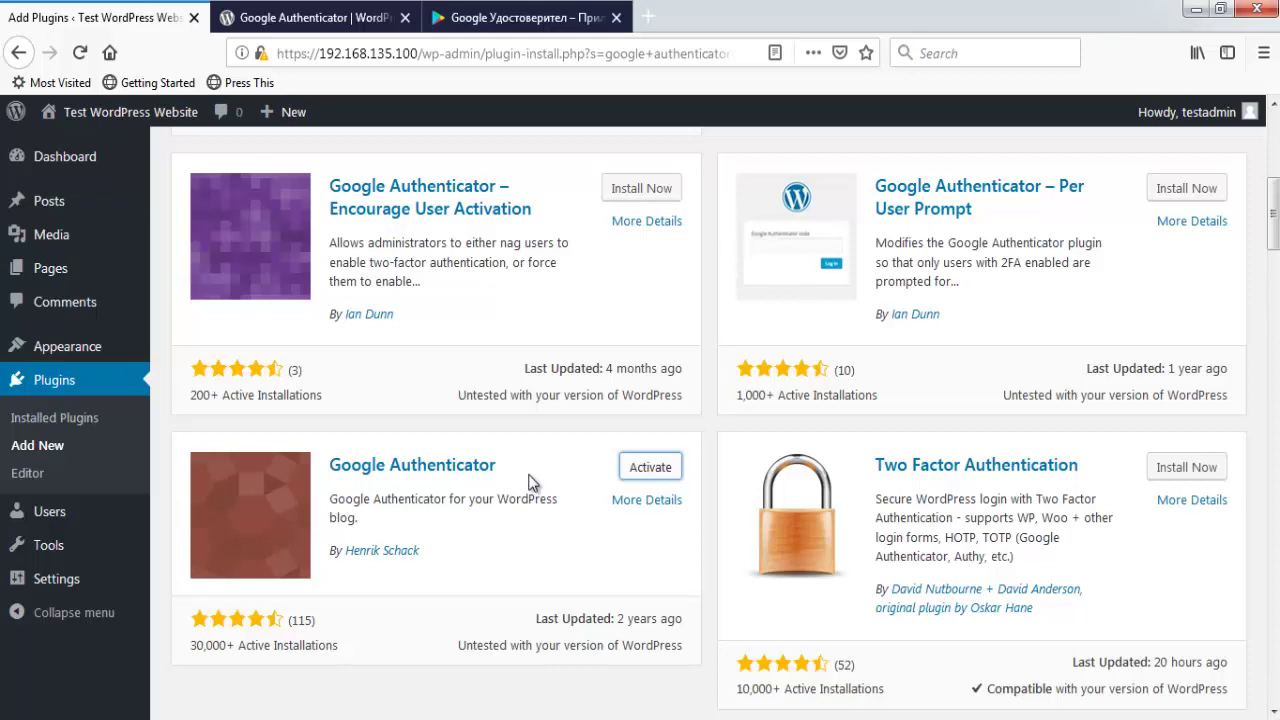
pyautogui.click(643, 474)
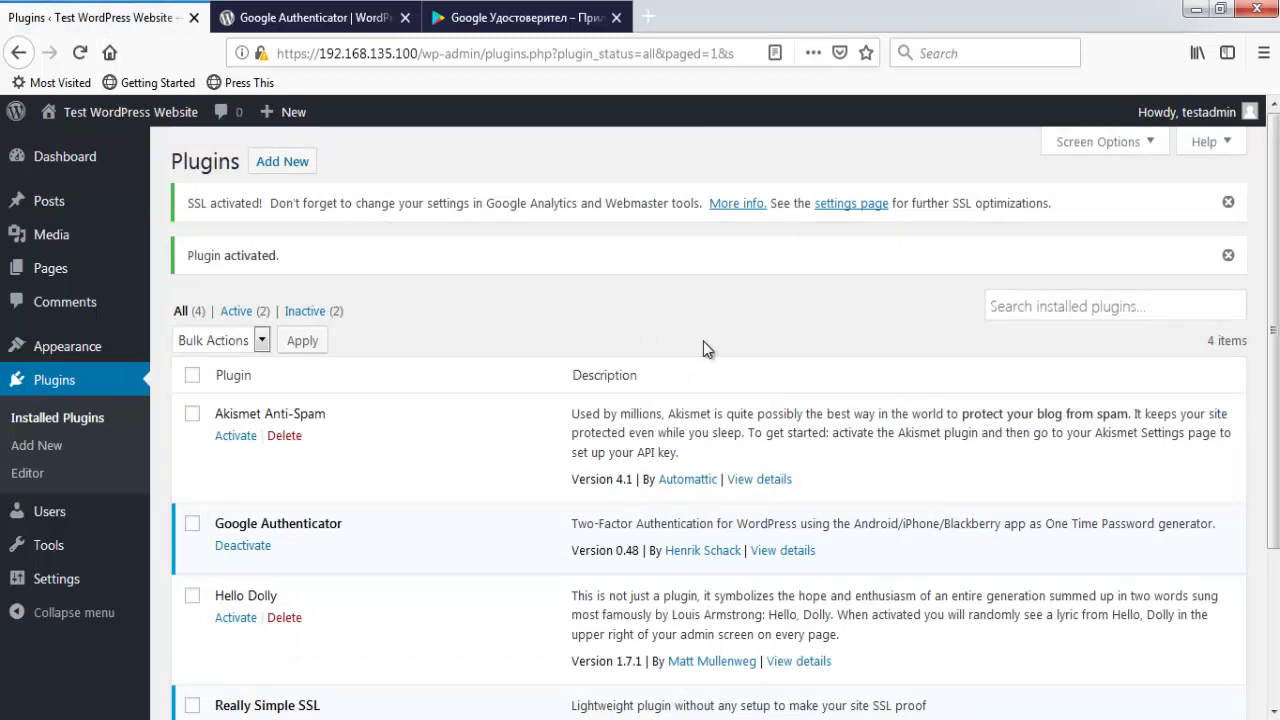
# - In the admin profile, tick Active under Google Authenticator Settings and select the Description field
pyautogui.moveTo(1200, 118)
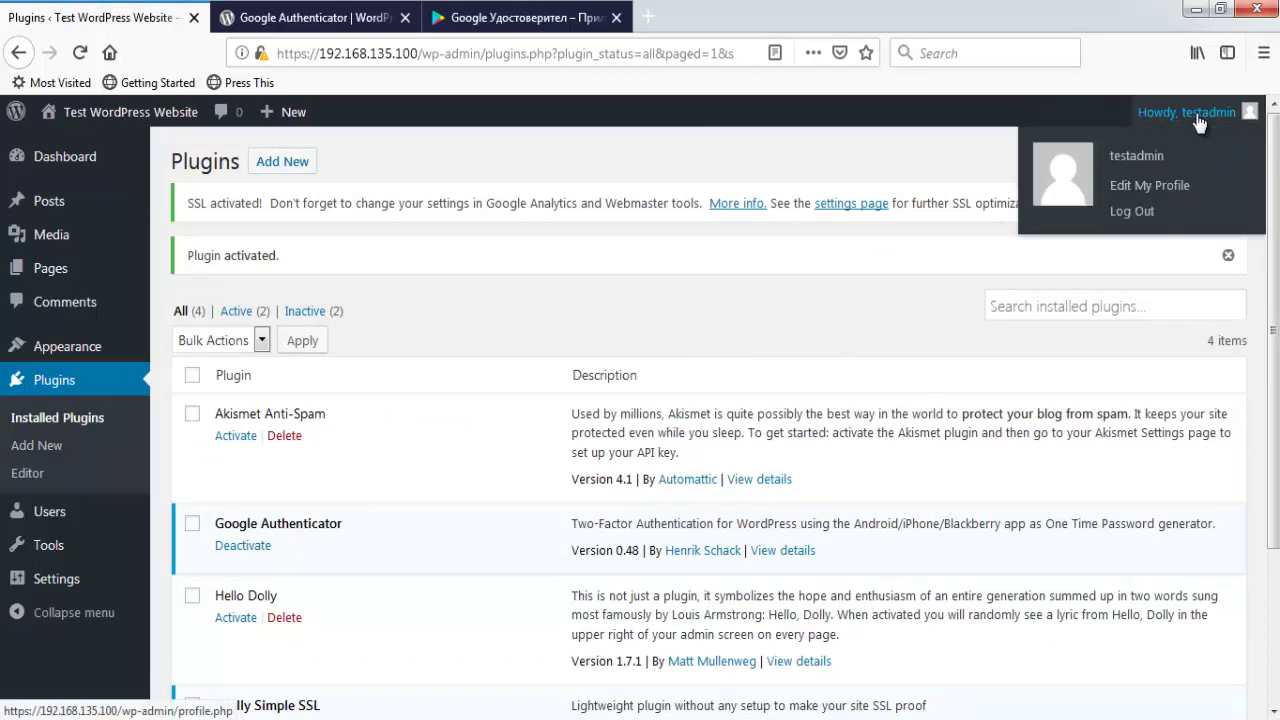
pyautogui.click(1140, 185)
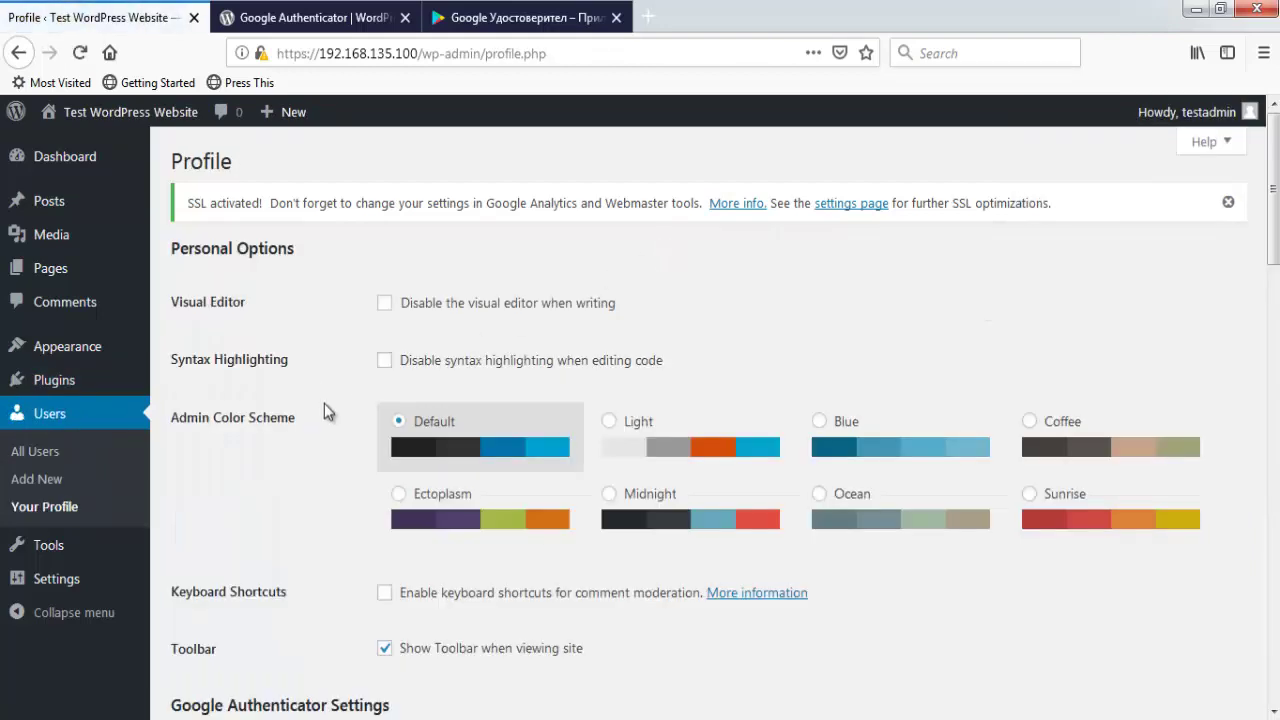
pyautogui.scroll(-4, 324, 411)
pyautogui.scroll(-3, 324, 403)
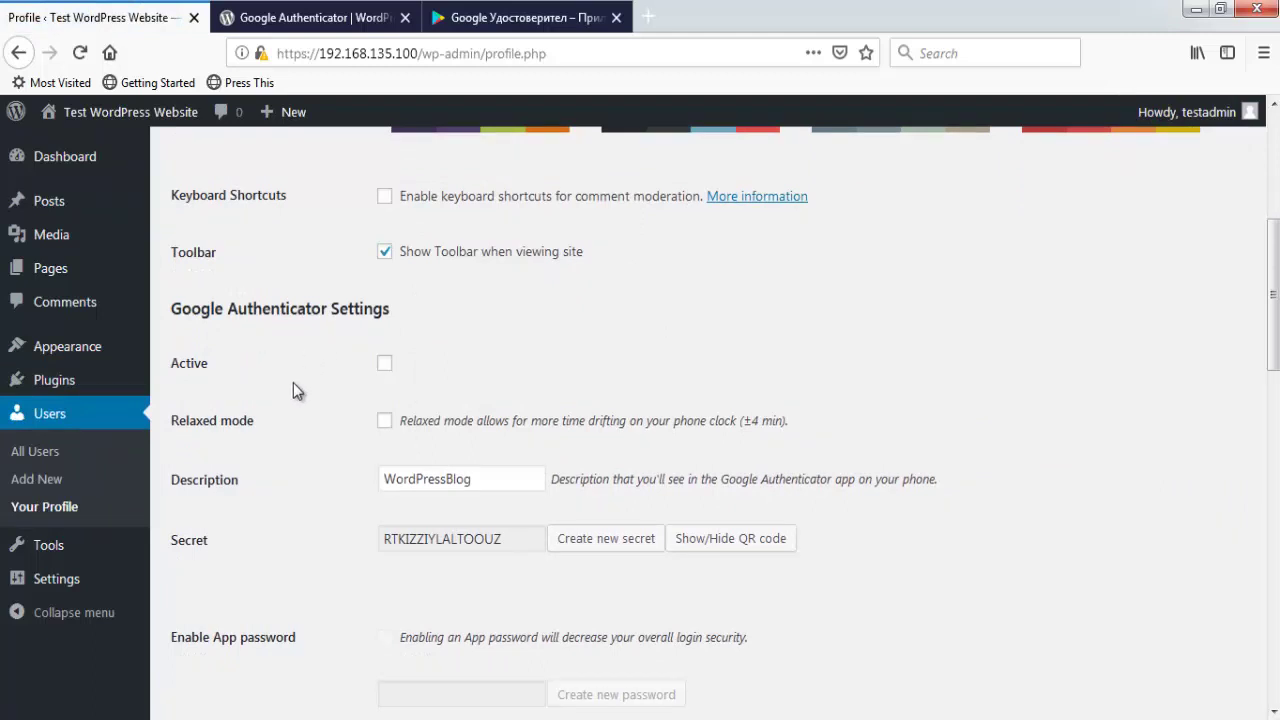
pyautogui.click(385, 367)
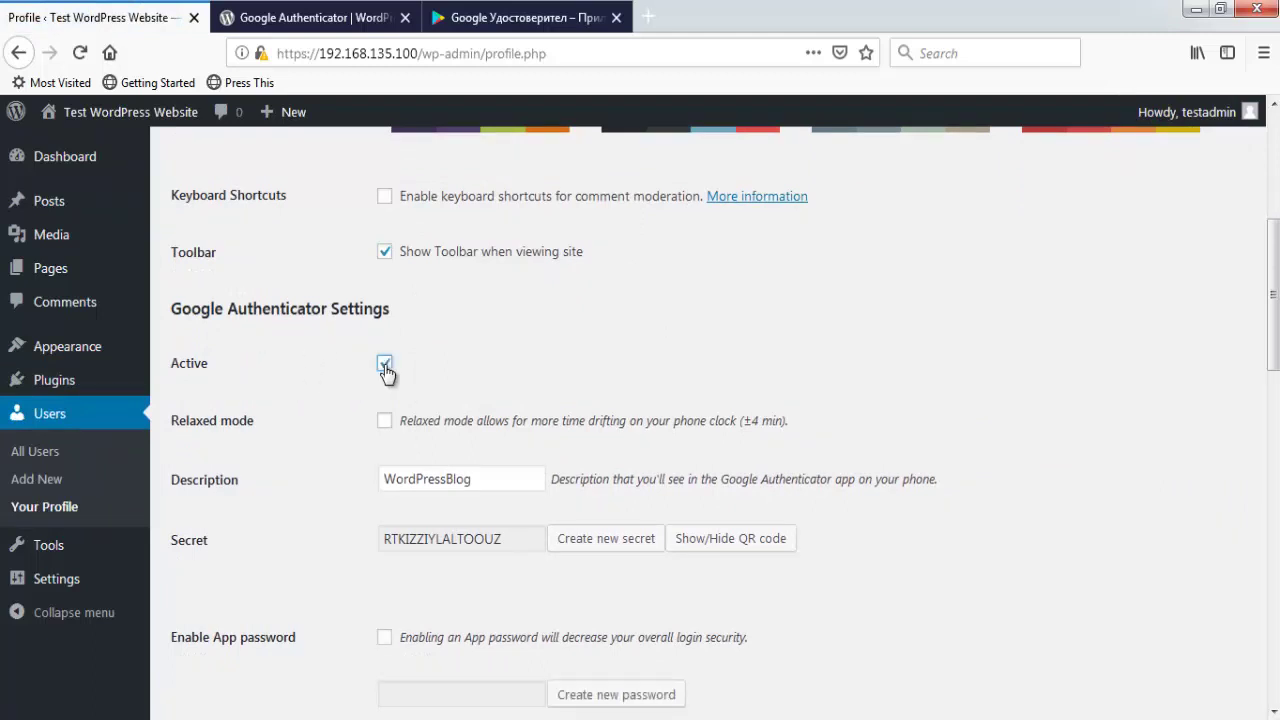
pyautogui.scroll(-1, 261, 460)
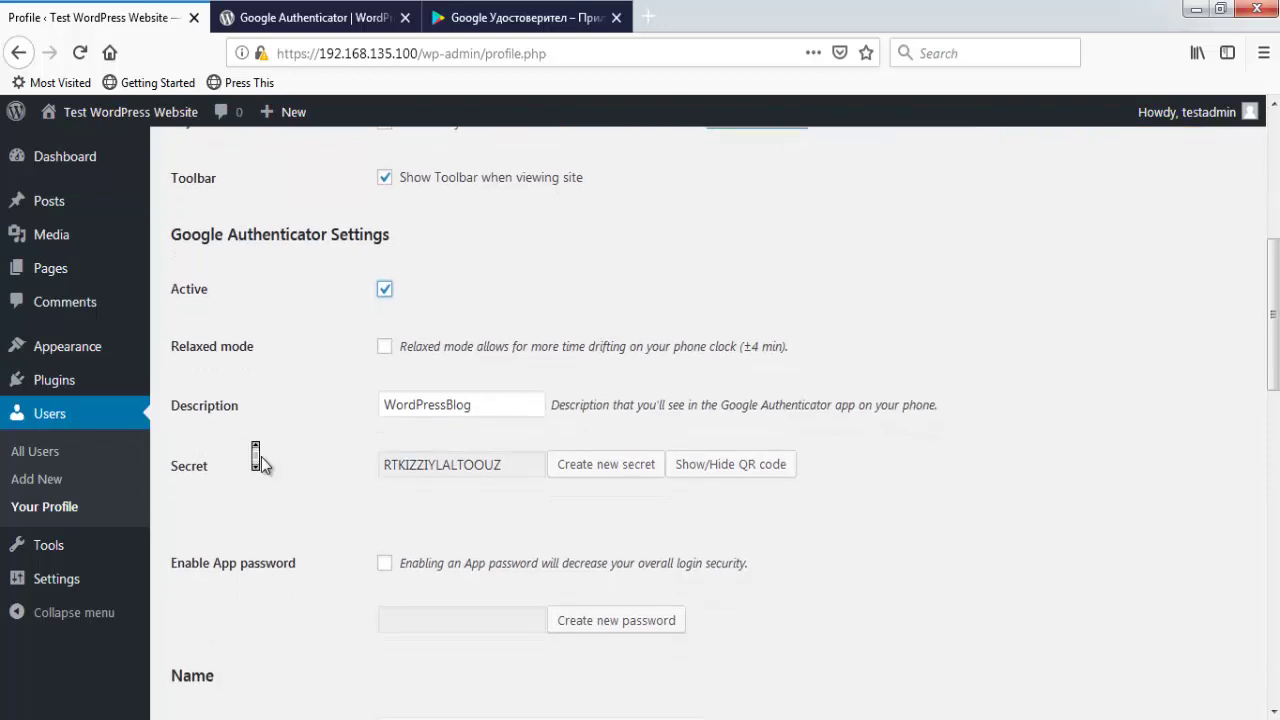
pyautogui.click(483, 406)
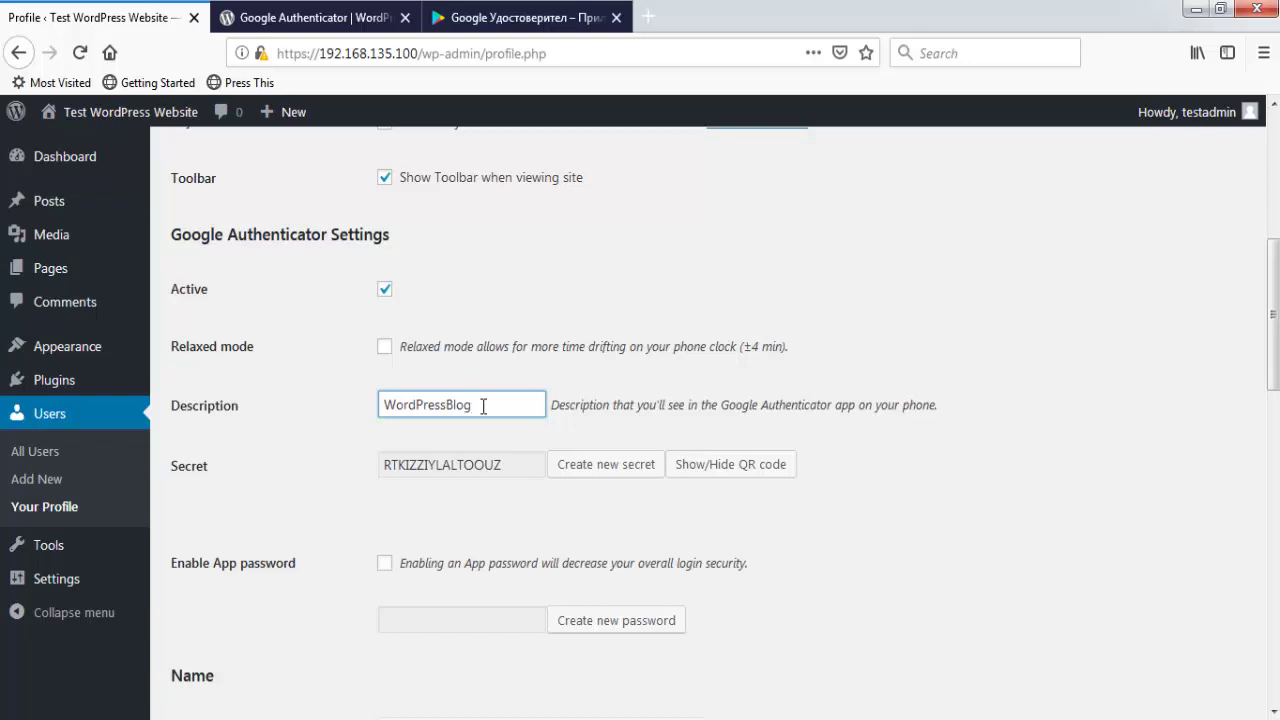
# - Replace the WordPressBlog description with 'Test WordPress Site'
pyautogui.press('BackSpace')
pyautogui.press('BackSpace')
pyautogui.press('BackSpace')
pyautogui.press('BackSpace')
pyautogui.press('BackSpace')
pyautogui.press('BackSpace')
pyautogui.press('BackSpace')
pyautogui.press('BackSpace')
pyautogui.press('BackSpace')
pyautogui.press('BackSpace')
pyautogui.press('BackSpace')
pyautogui.press('BackSpace')
pyautogui.press('BackSpace')
pyautogui.write('Test WordPress Site')
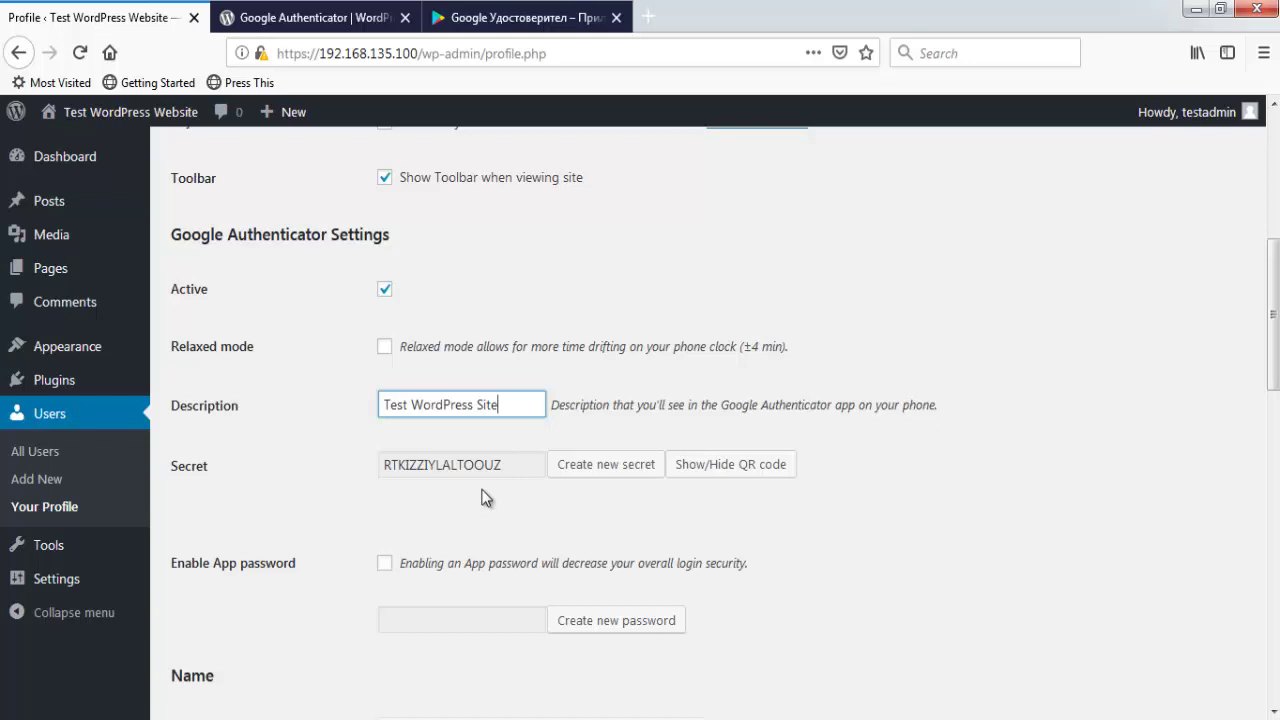
# - Show the secret's QR code and autoscroll until it is fully visible
pyautogui.click(739, 481)
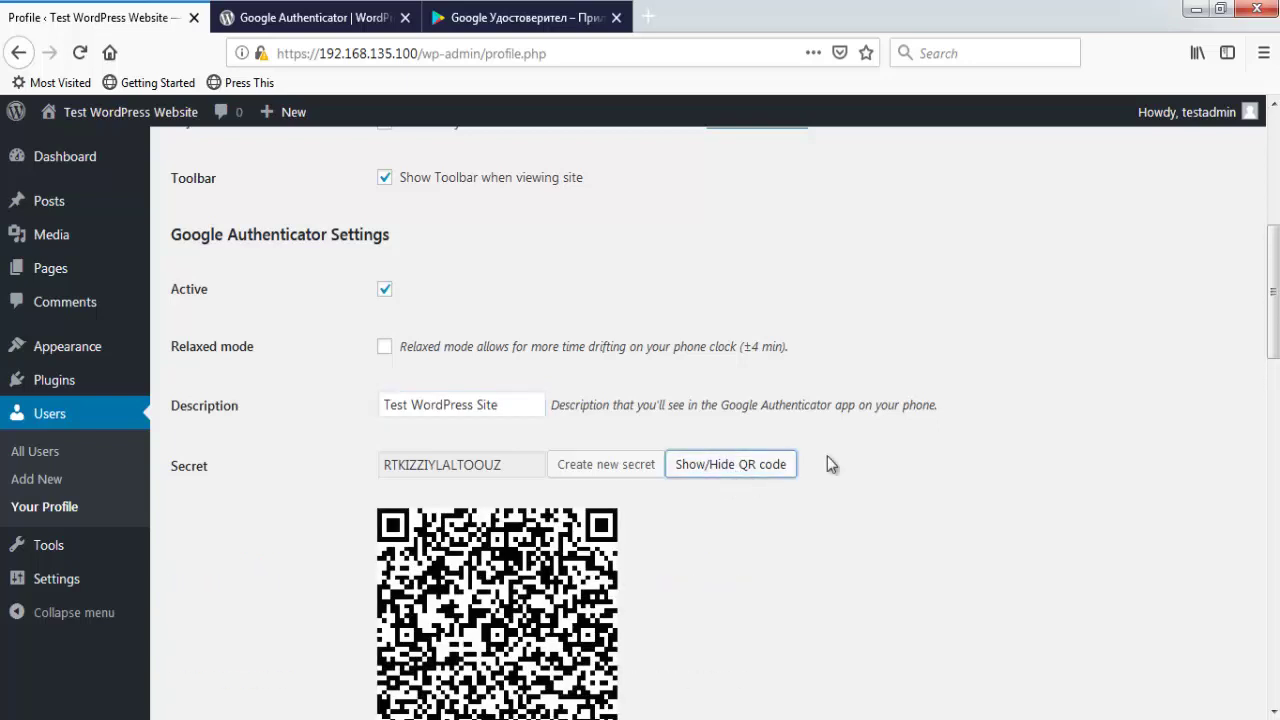
pyautogui.middleClick(907, 432)
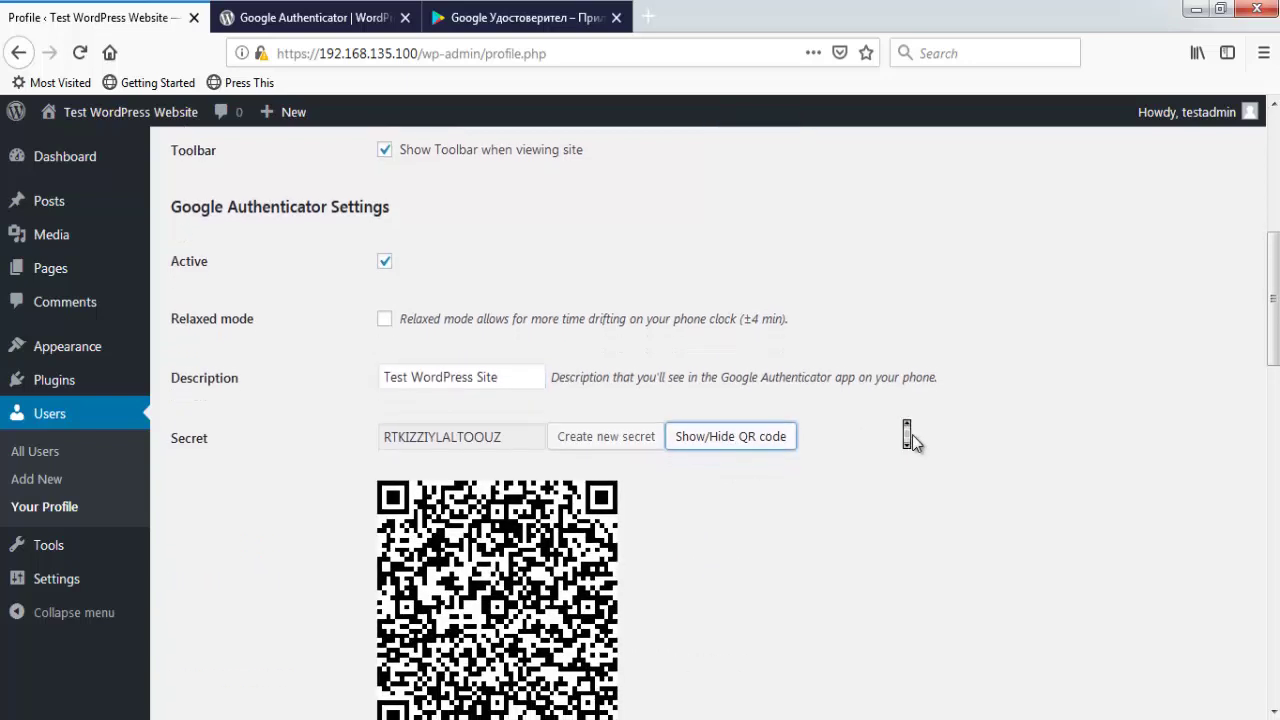
pyautogui.middleClick(916, 444)
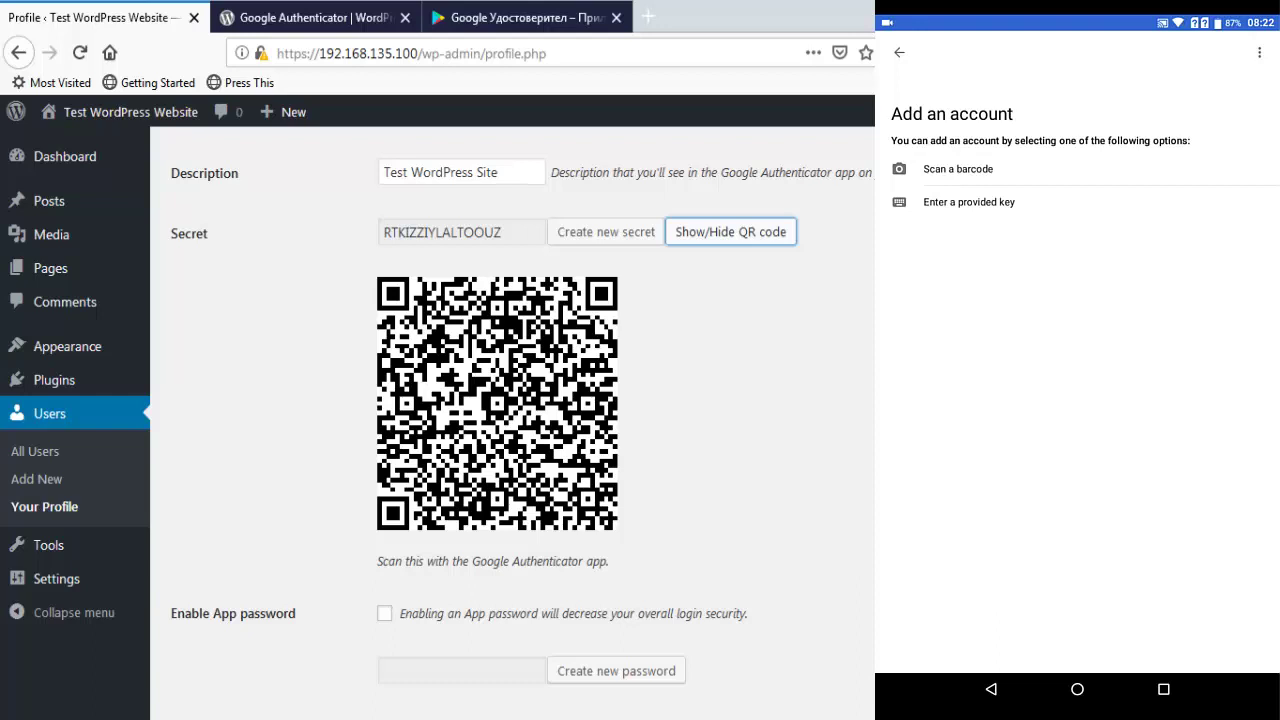
# - On the phone, allow camera access and scan the QR code to add the Test WordPress Site account
pyautogui.click(958, 169)
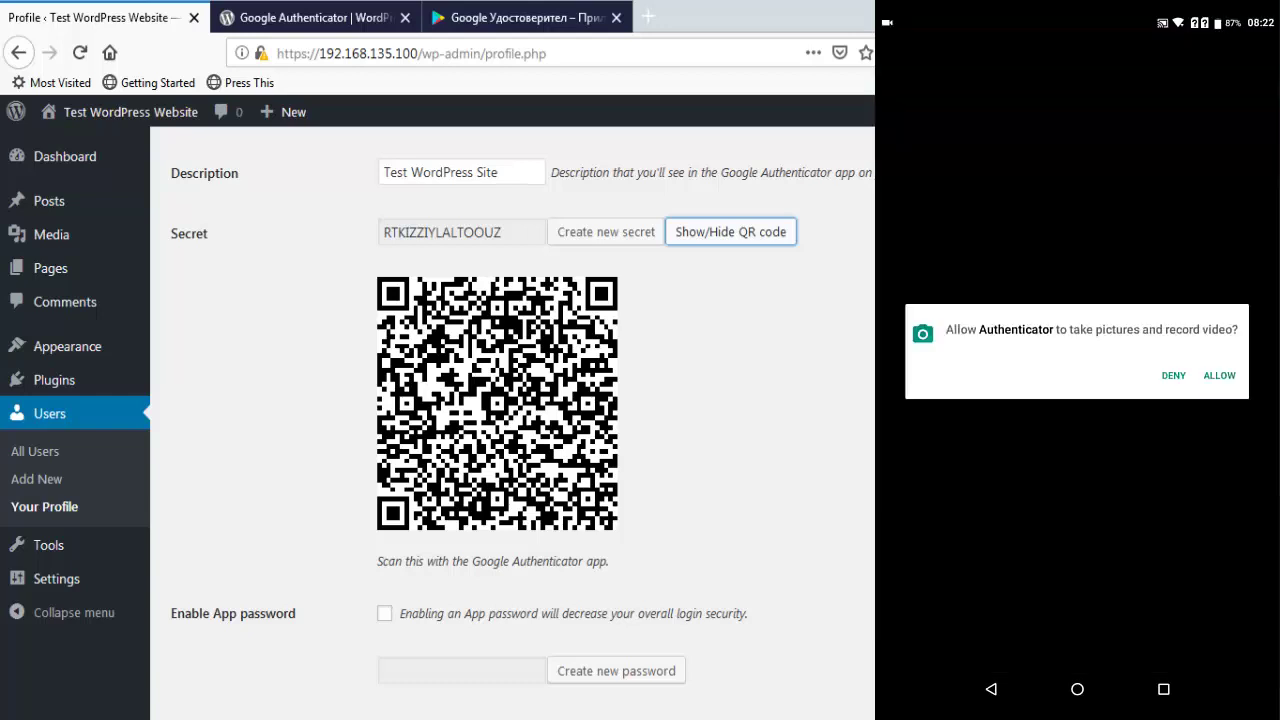
pyautogui.click(1219, 375)
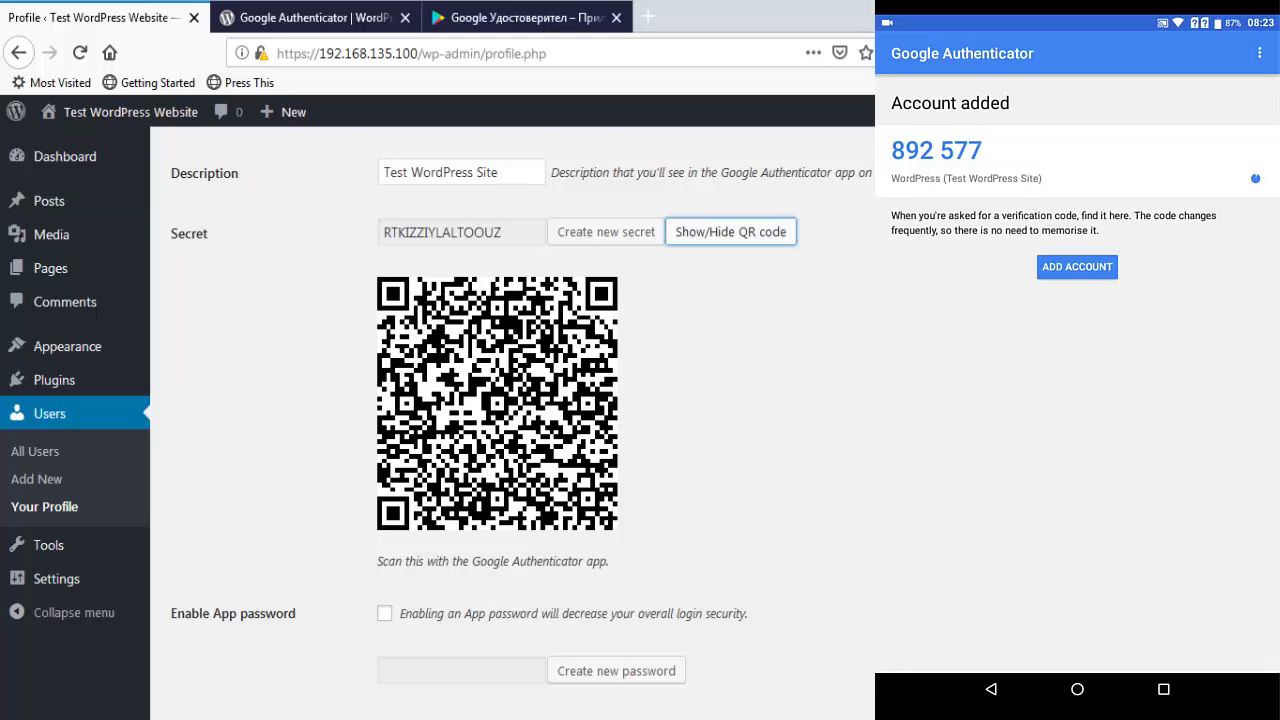
pyautogui.scroll(-15, 511, 416)
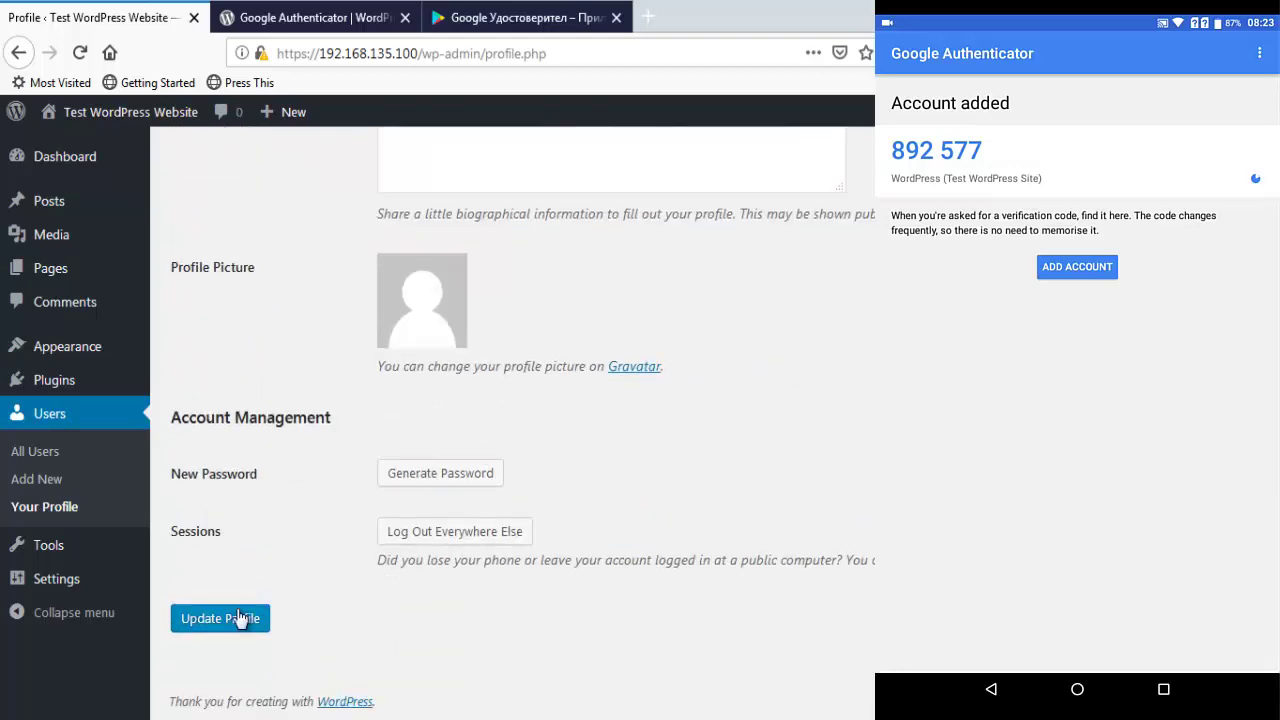
# - Save the profile with Update Profile, then log out to the login page with its code field
pyautogui.click(240, 618)
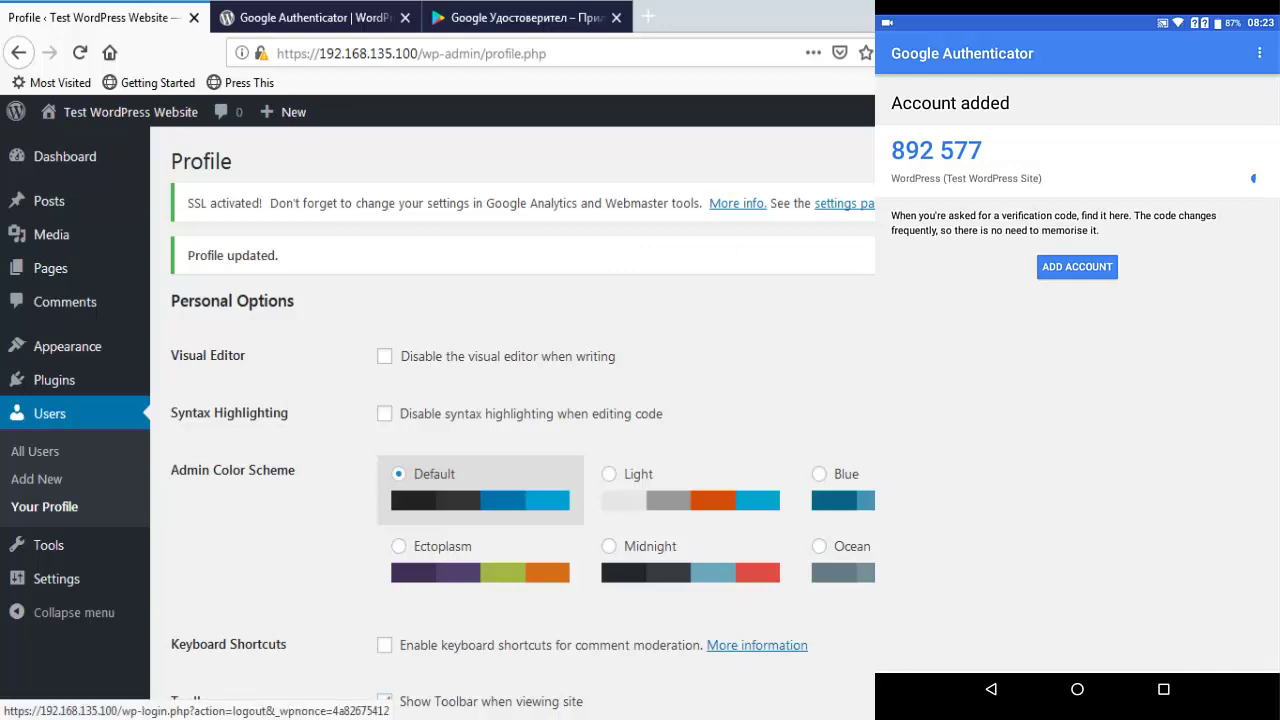
pyautogui.click(1180, 200)
pyautogui.scroll(-2, 817, 380)
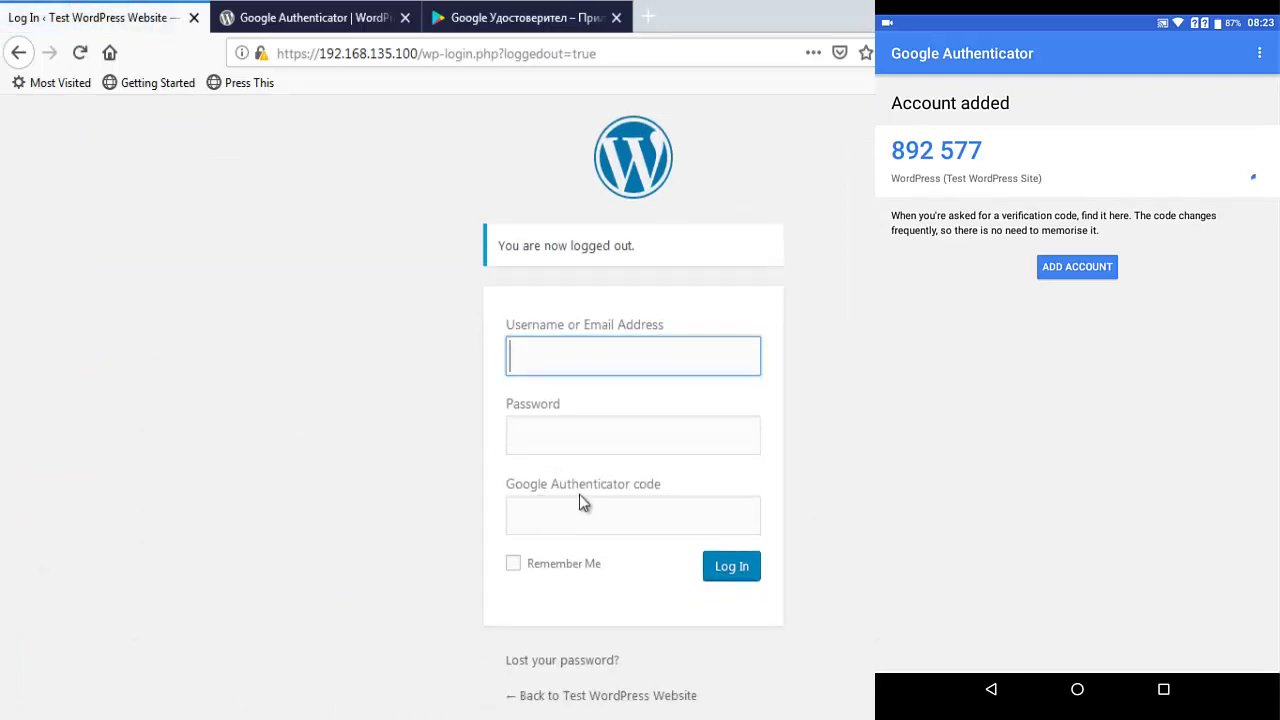
# - Attempt an admin login with username and password only, leaving the authenticator code empty
pyautogui.write('test')
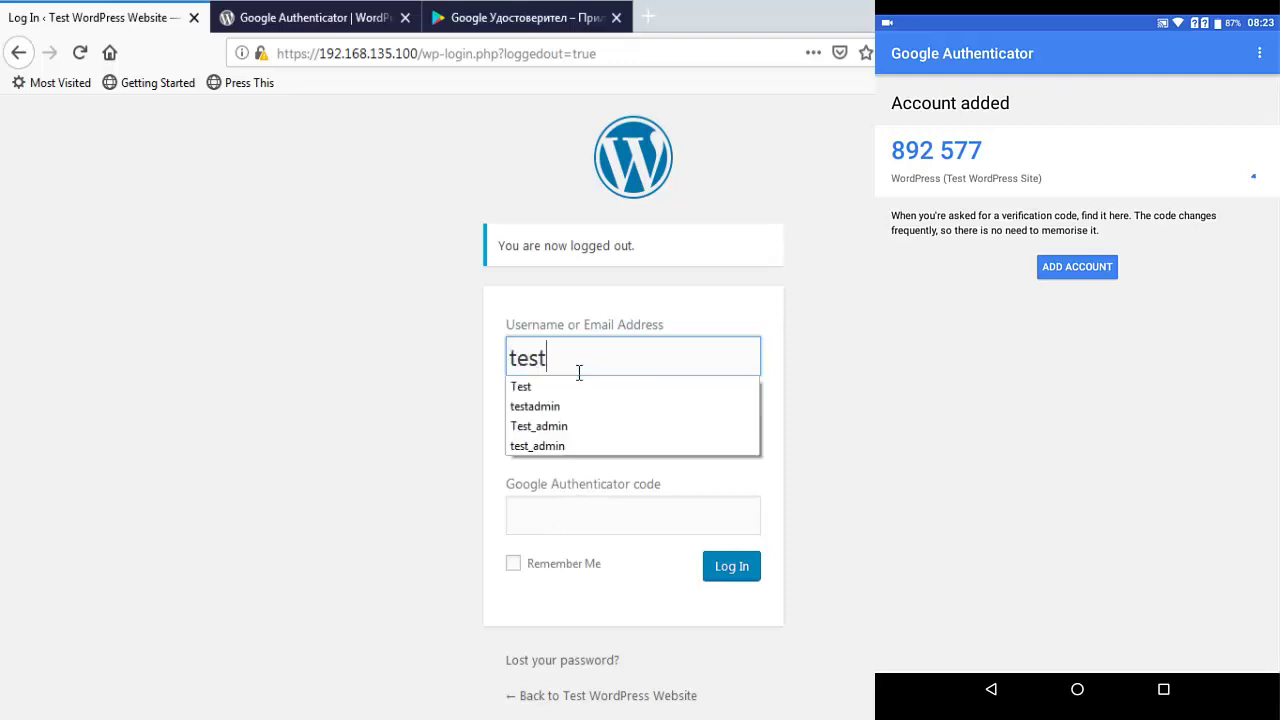
pyautogui.press('Down')
pyautogui.press('Down')
pyautogui.press('Return')
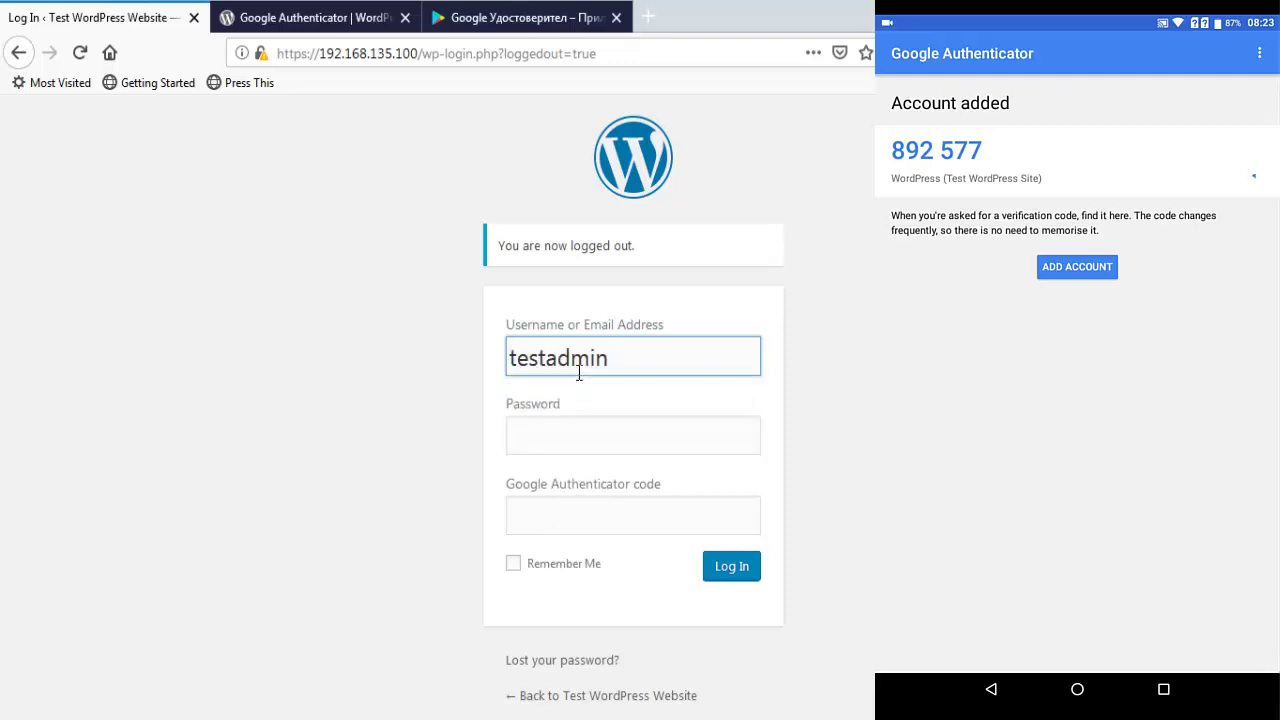
pyautogui.press('Tab')
pyautogui.write('•••••••')
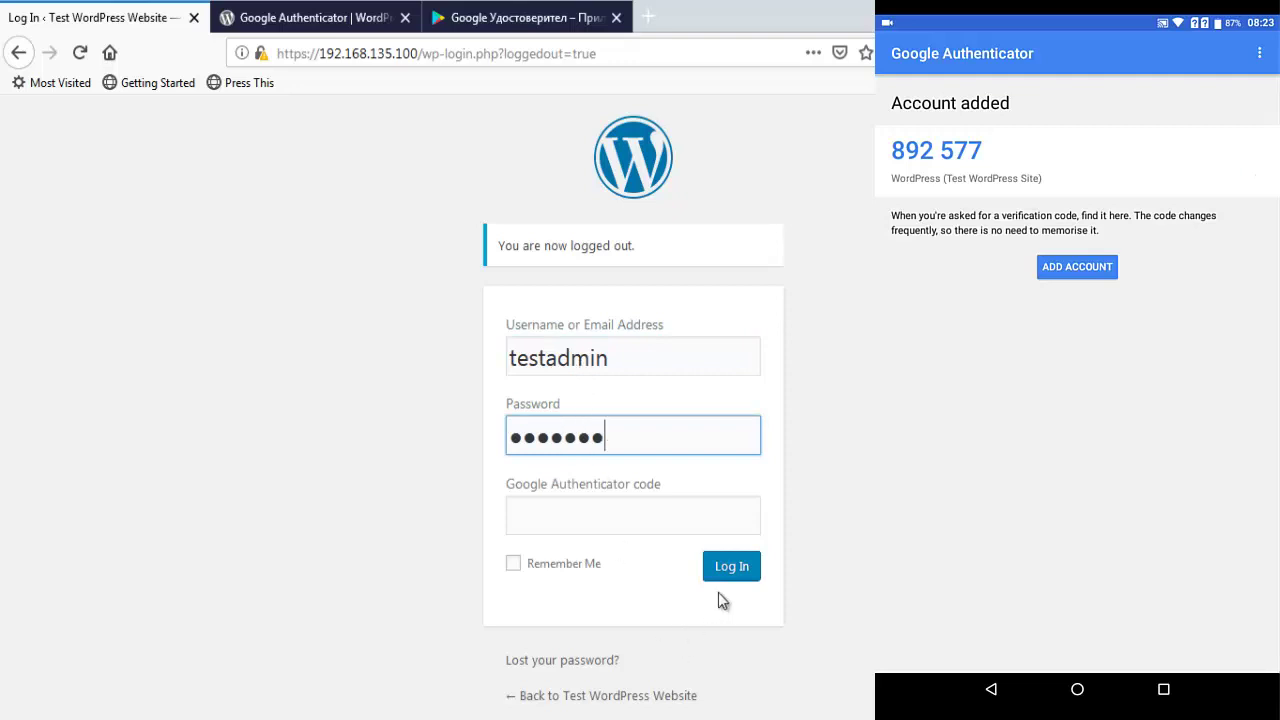
pyautogui.click(741, 577)
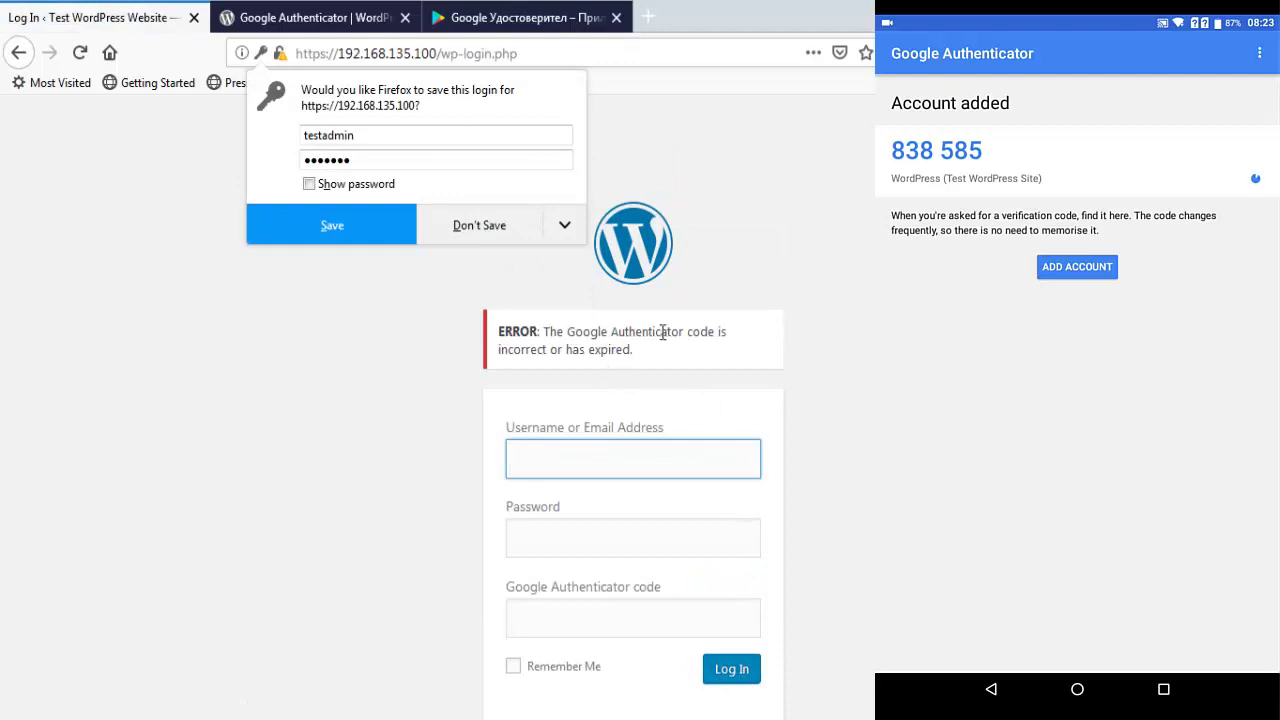
pyautogui.click(455, 233)
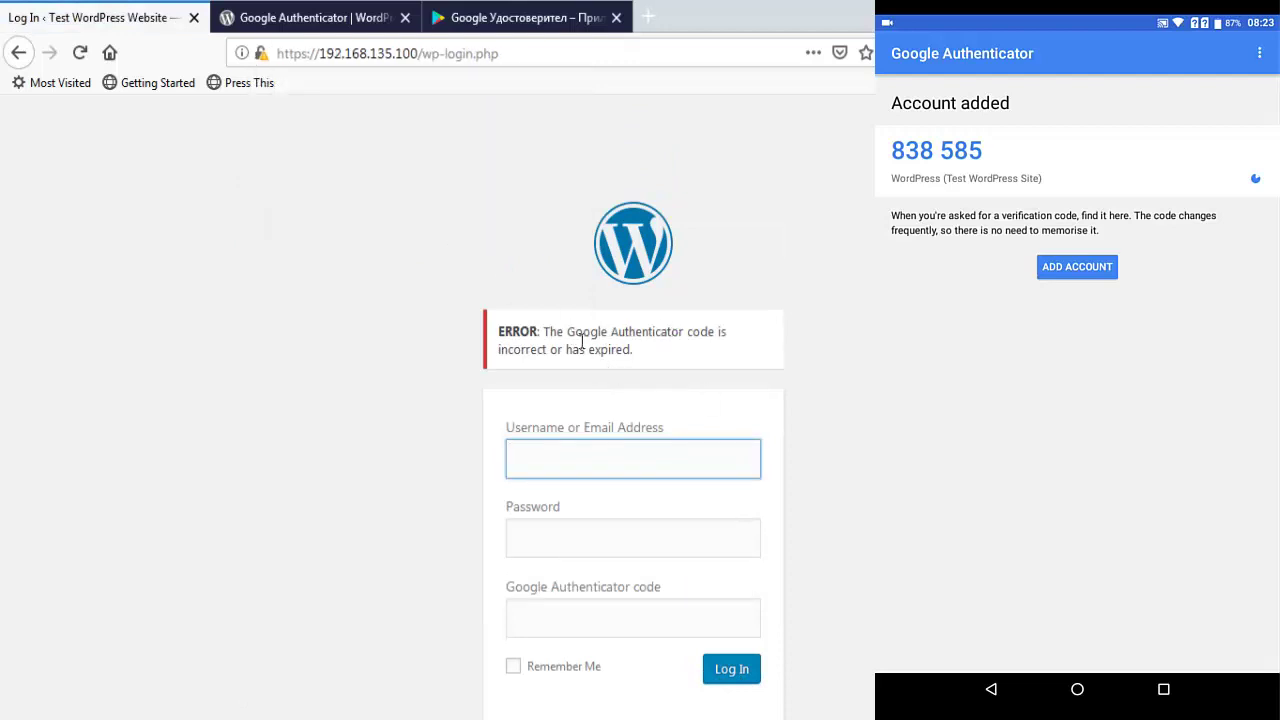
# - Retry the login as testadmin with the password plus the phone's current authenticator code
pyautogui.write('testadmin')
pyautogui.press('Tab')
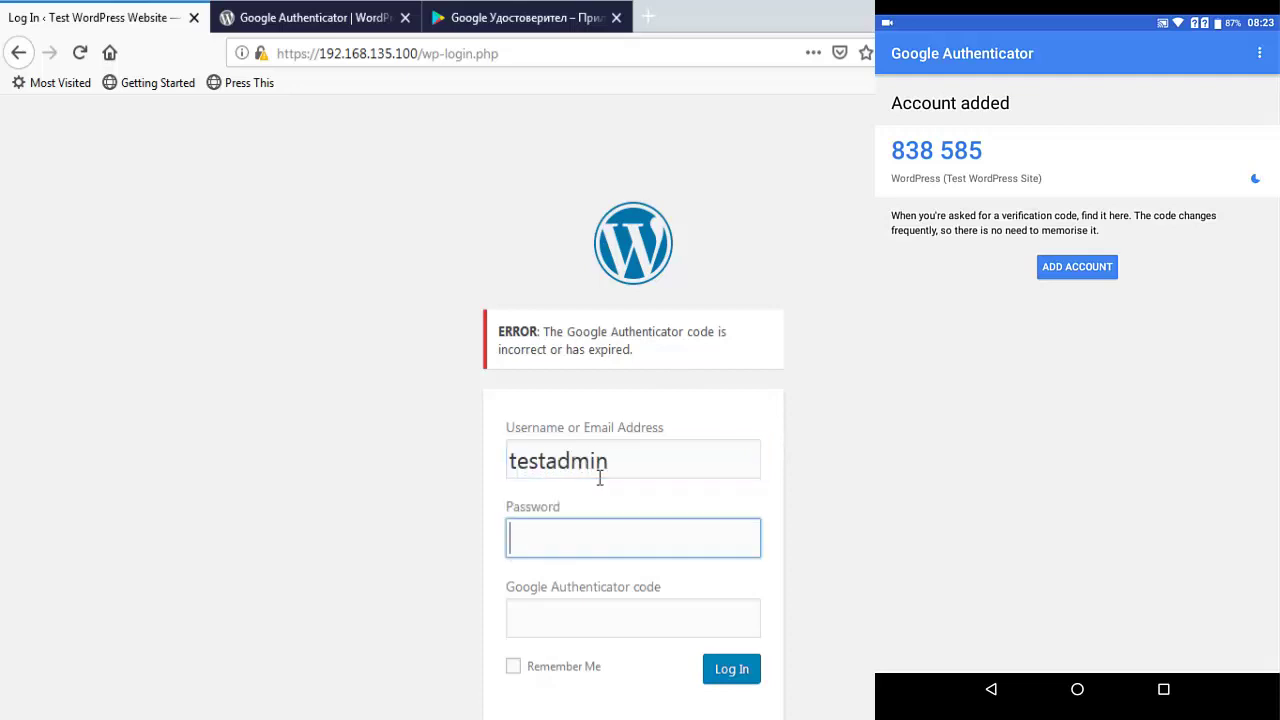
pyautogui.write('******')
pyautogui.click(548, 624)
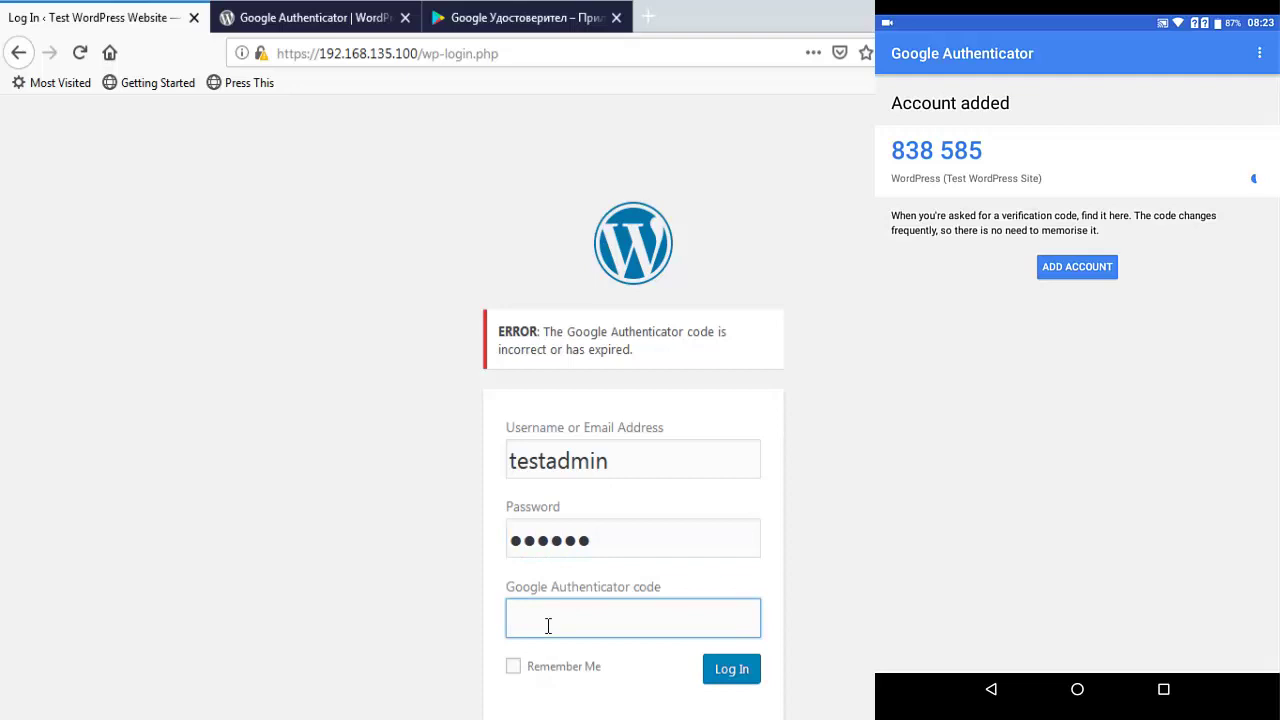
pyautogui.click(734, 672)
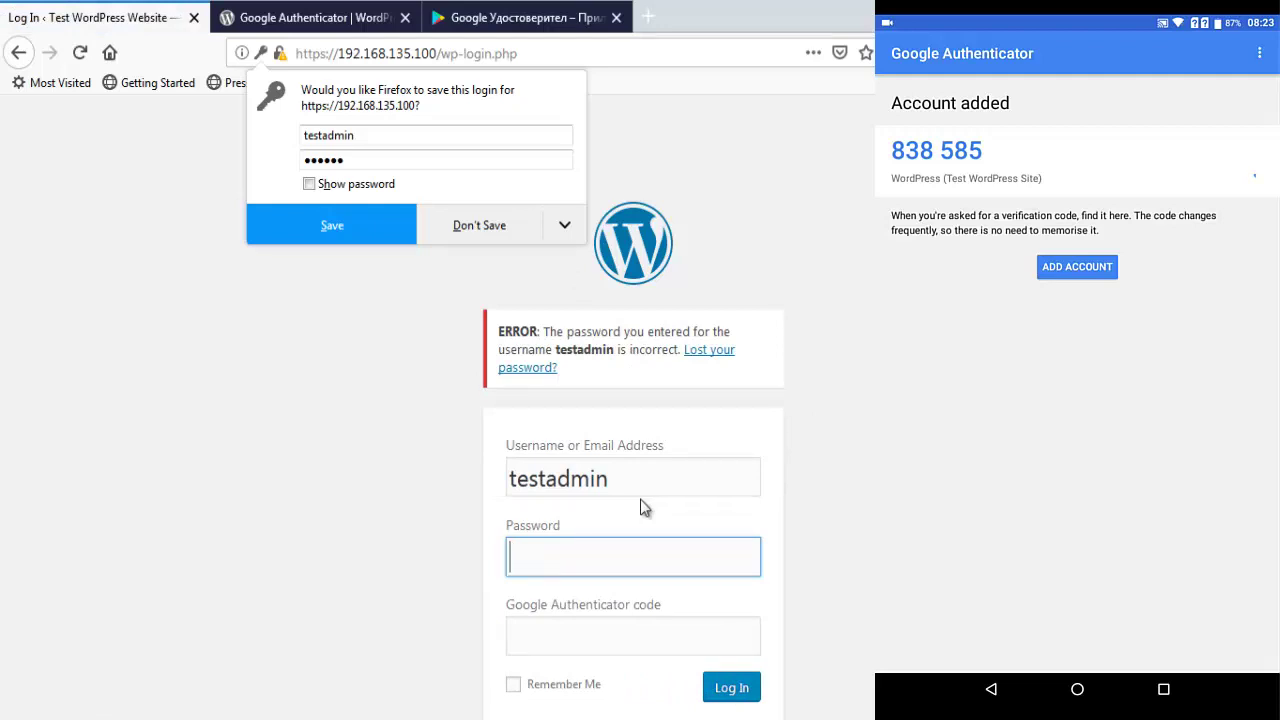
# - Log in with the admin password and the phone's current Google Authenticator code
pyautogui.write('*******')
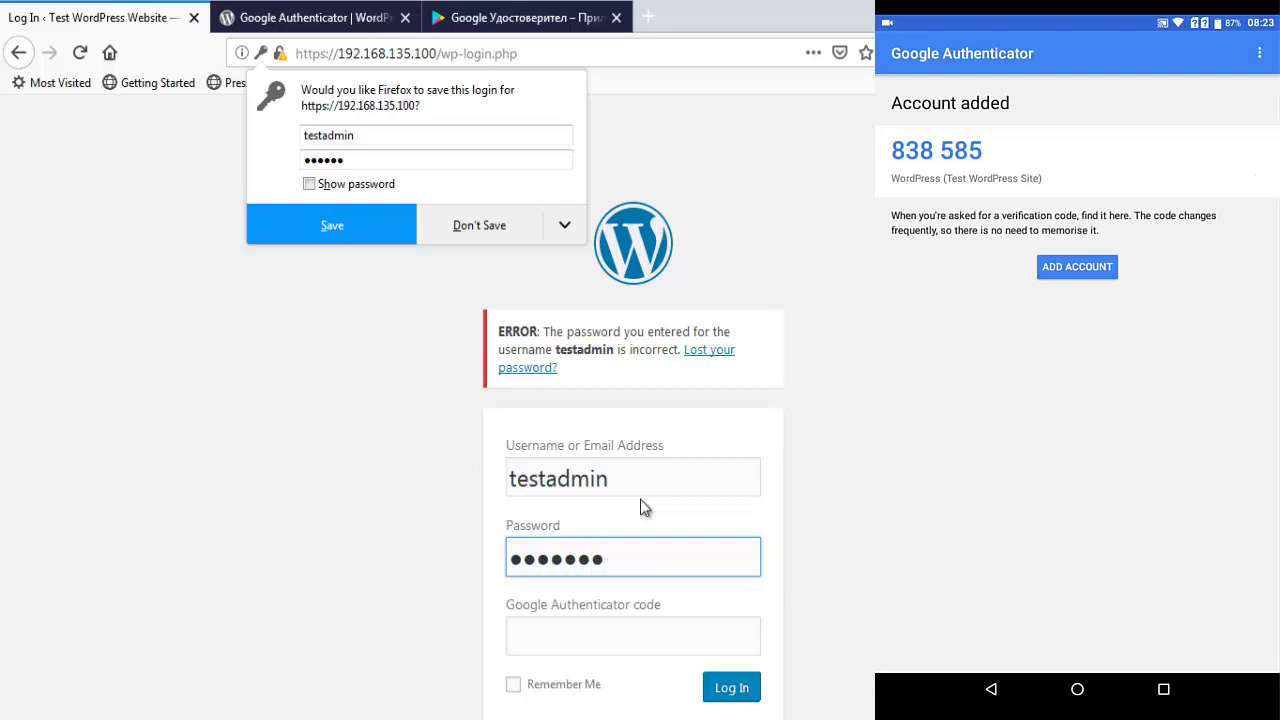
pyautogui.click(547, 644)
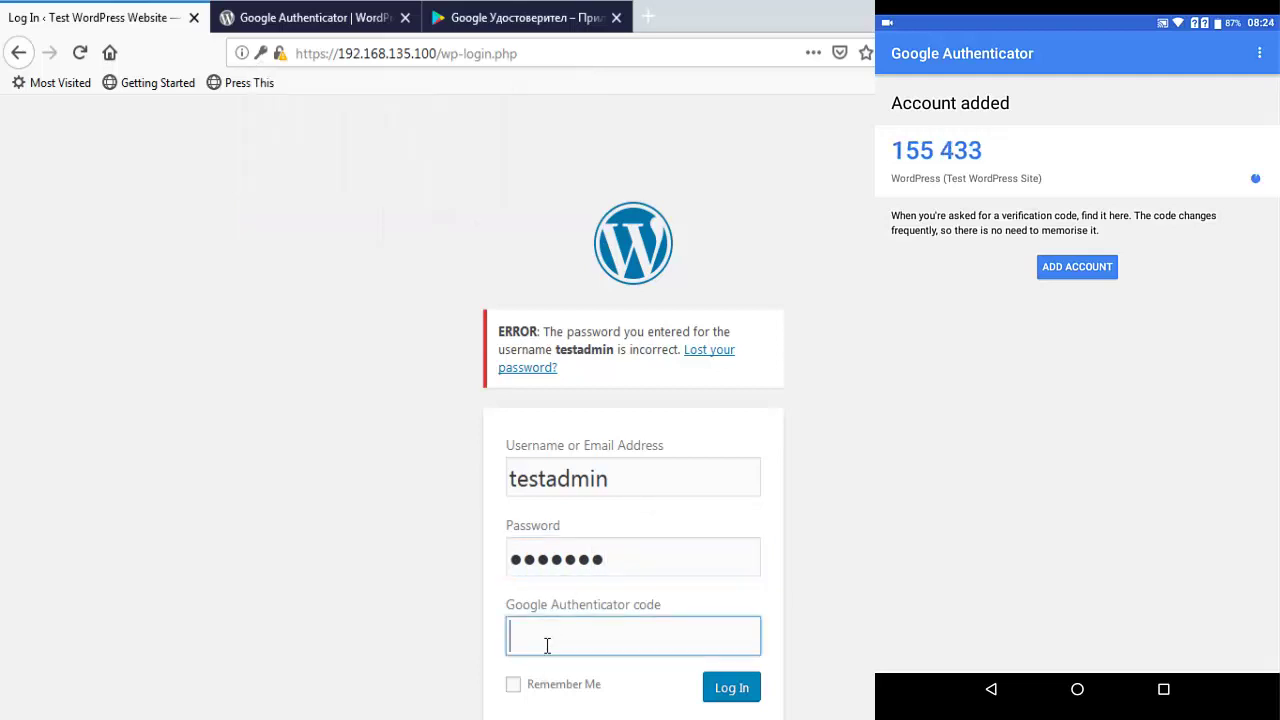
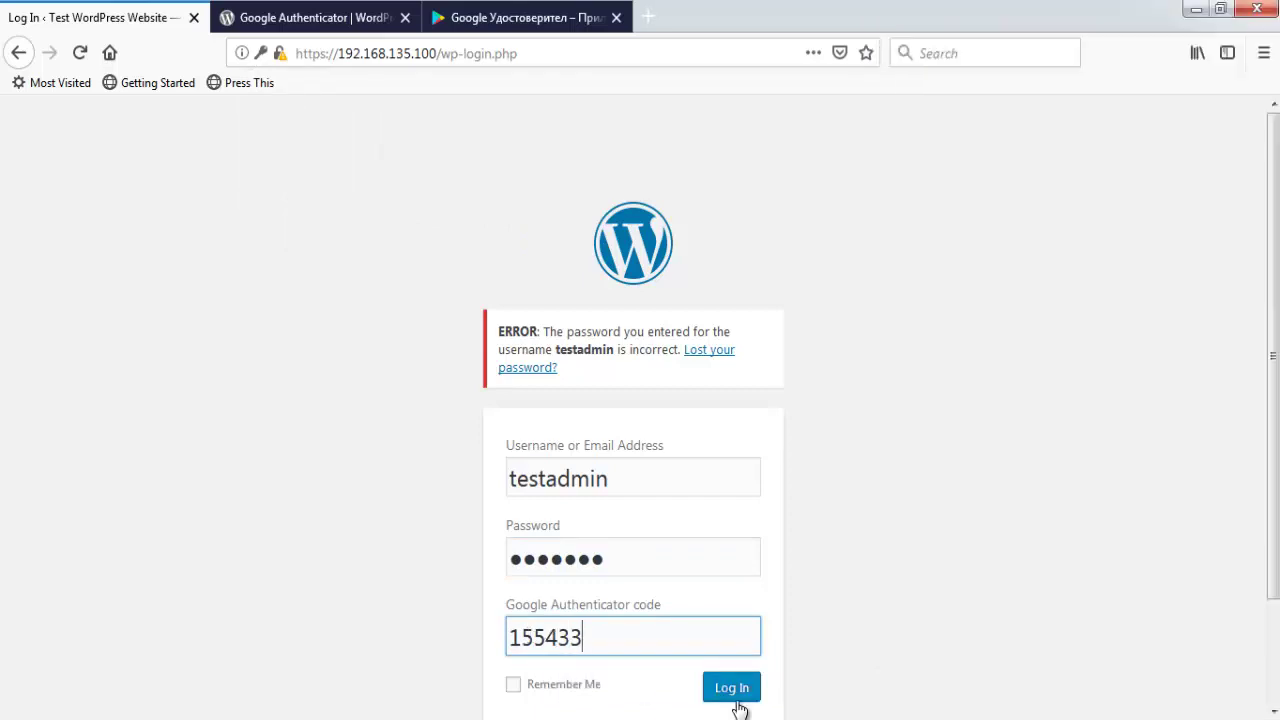
pyautogui.click(735, 697)
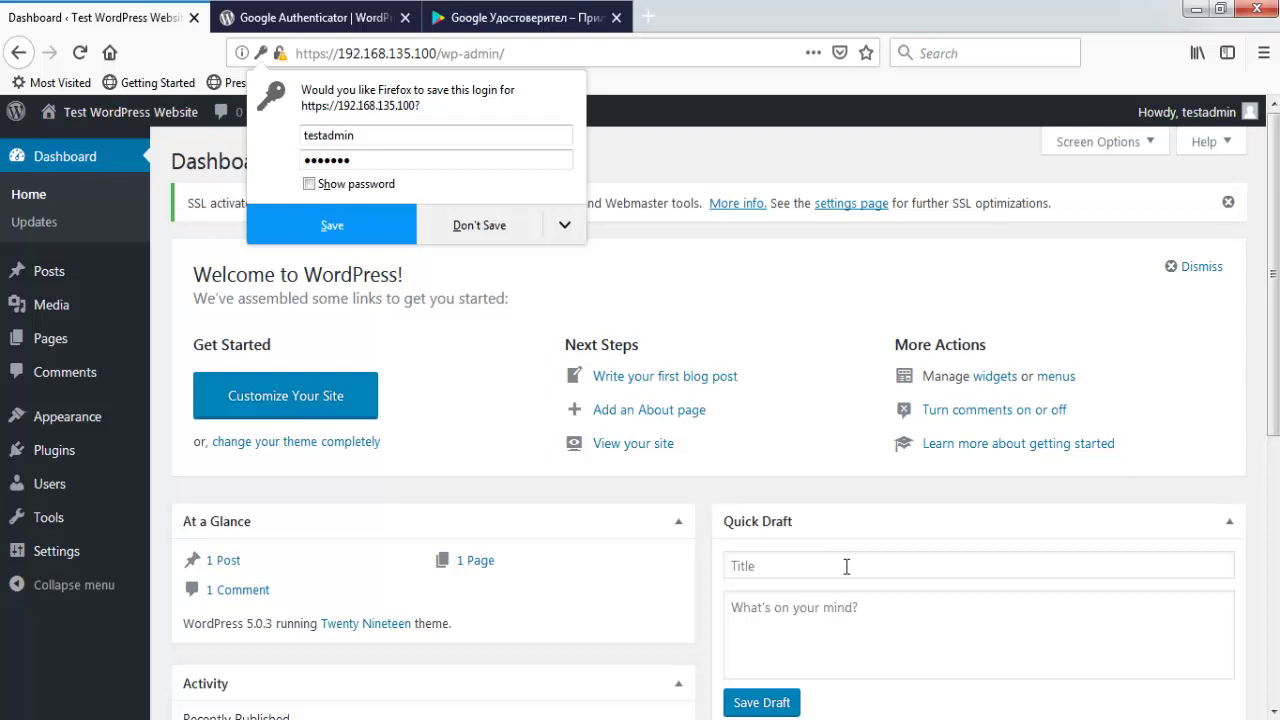
# - Choose Don't Save on Firefox's save-login prompt, leaving the WordPress Dashboard in view
pyautogui.click(480, 228)
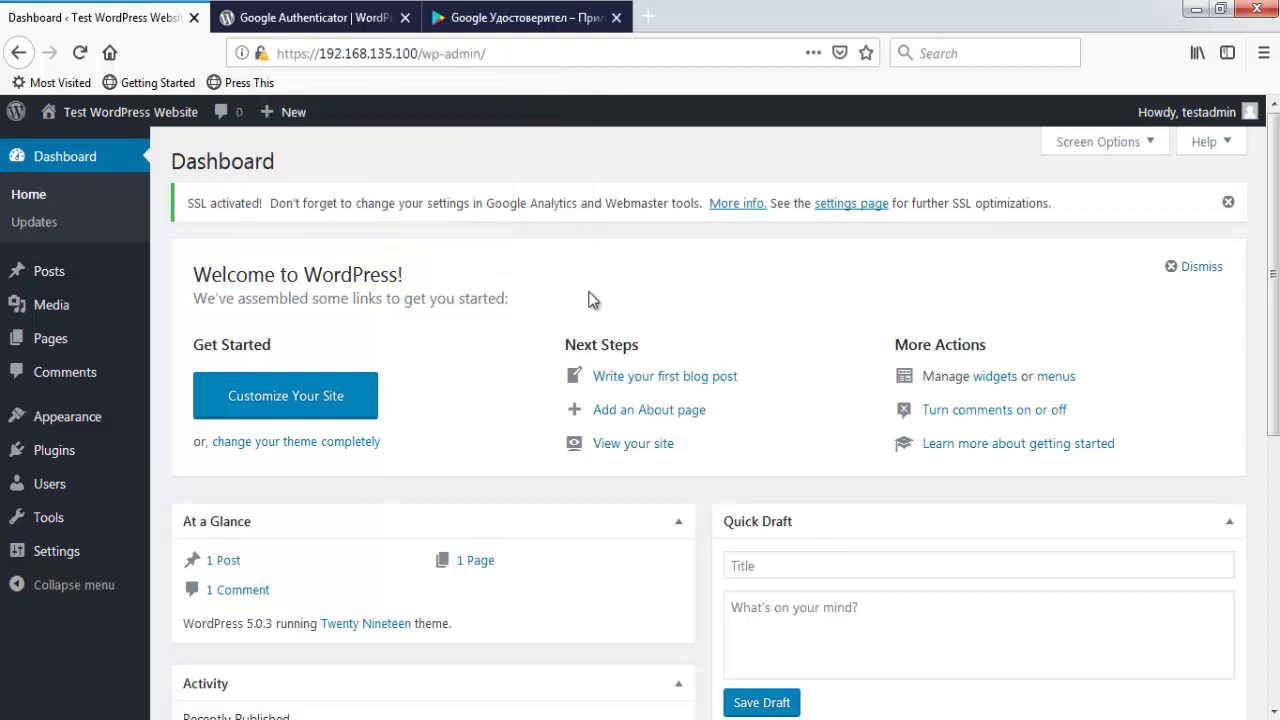